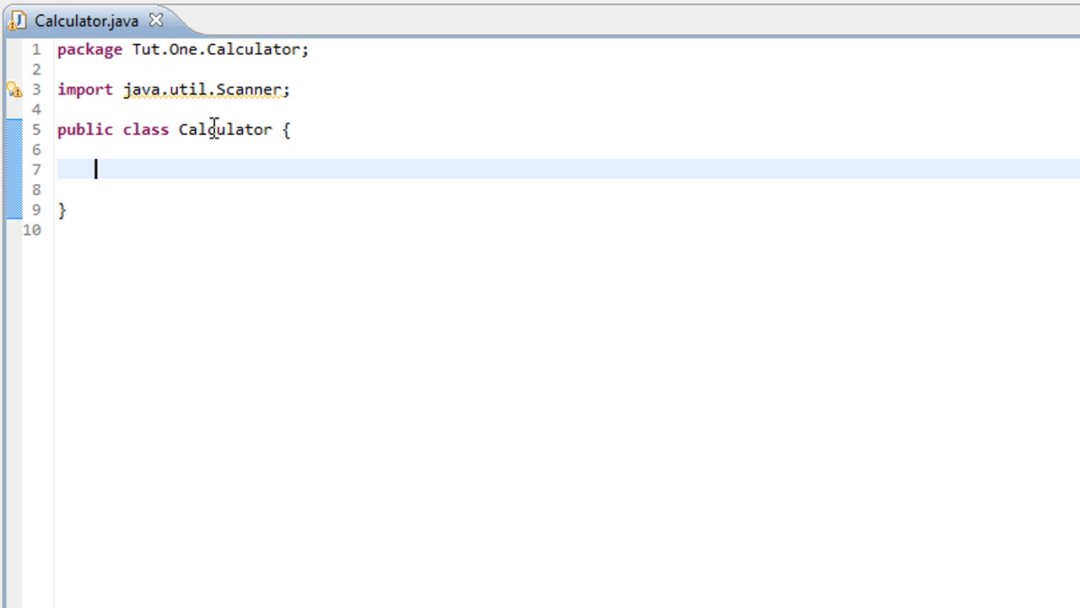
Step: Declare public static void main(String args[]) inside the Calculator class with empty args brackets and an open body
{"action": "left_click_drag", "start_coordinate": [179, 128], "coordinate": [272, 128]}
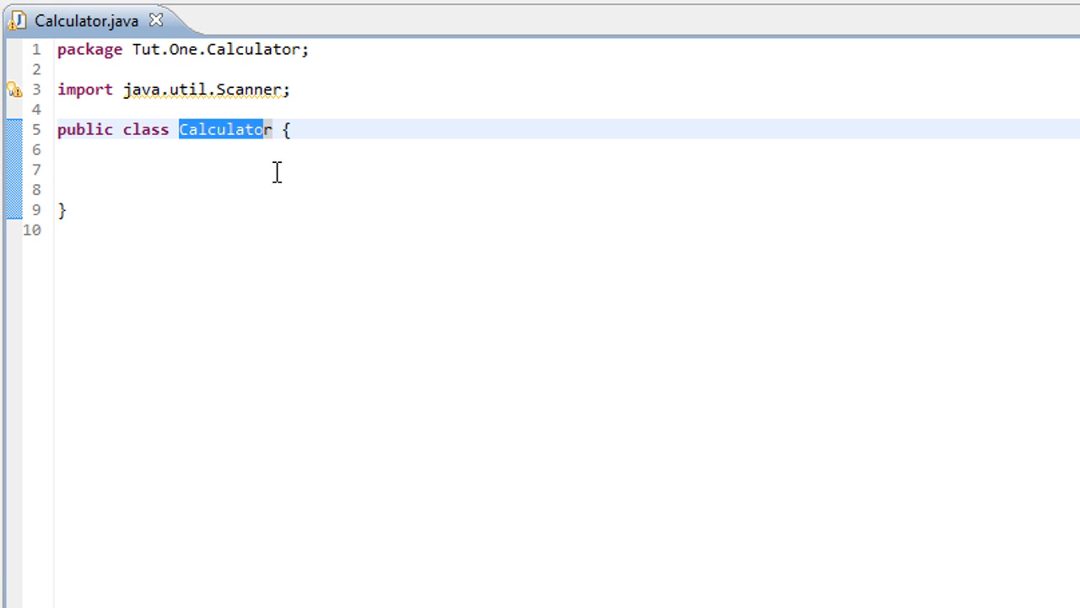
{"action": "left_click", "coordinate": [278, 152]}
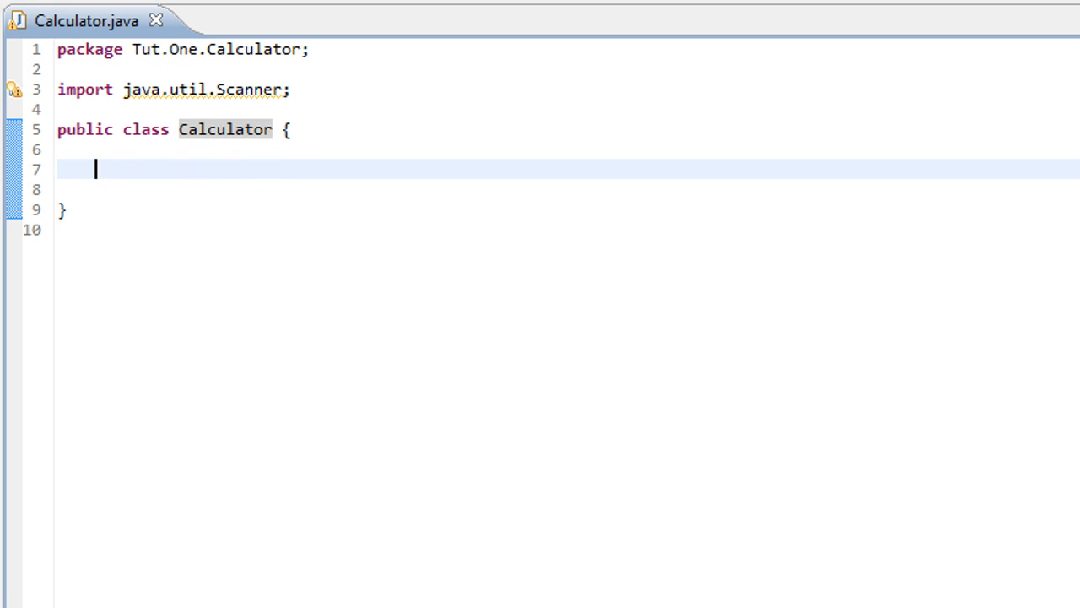
{"action": "type", "text": "public "}
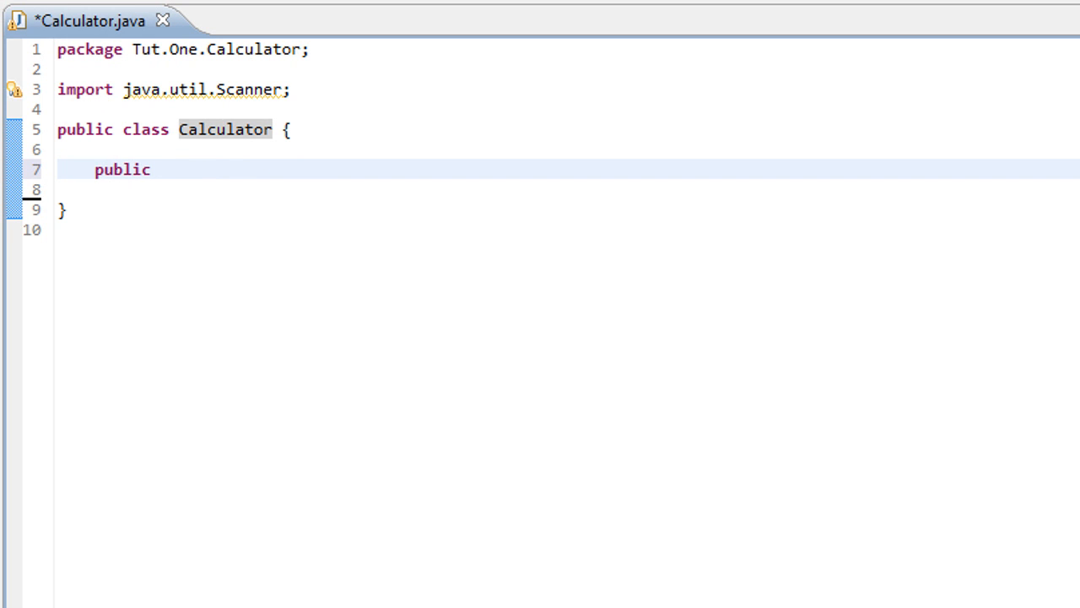
{"action": "type", "text": "stai"}
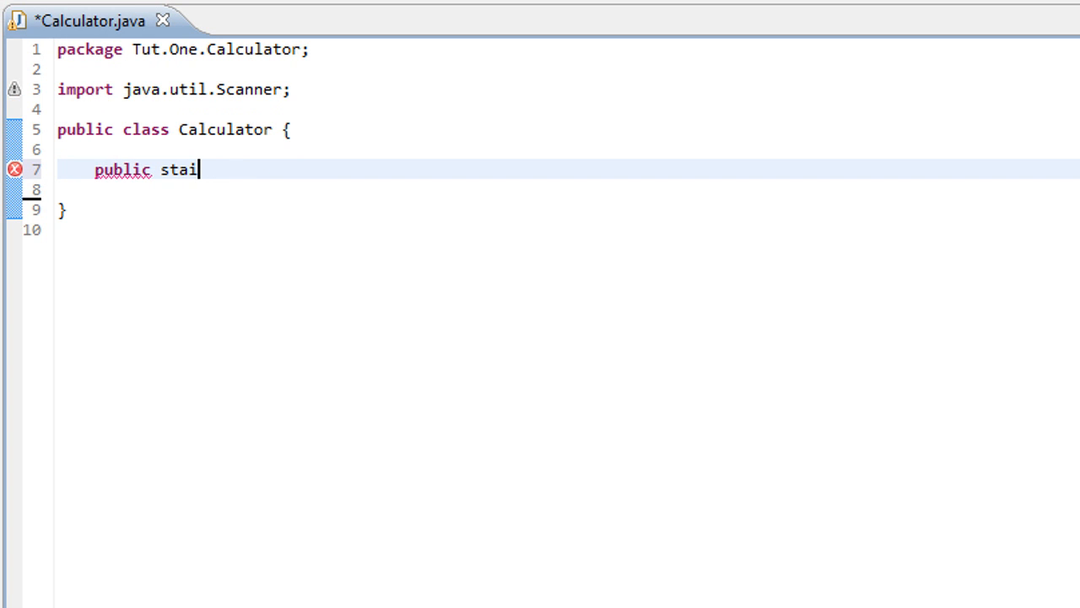
{"action": "key", "text": "BackSpace"}
{"action": "type", "text": "tic void "}
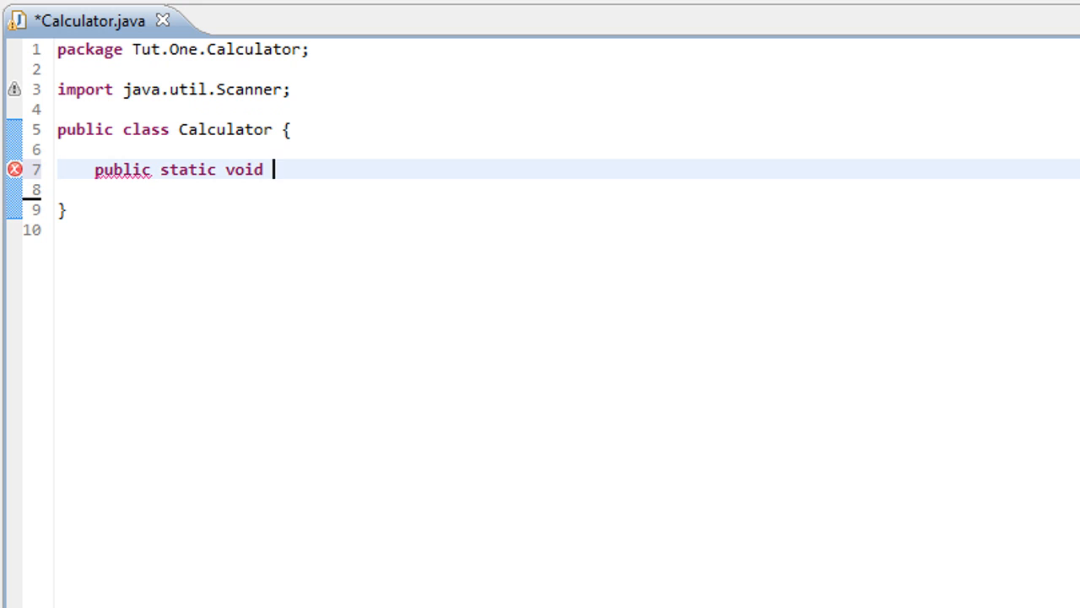
{"action": "type", "text": "main("}
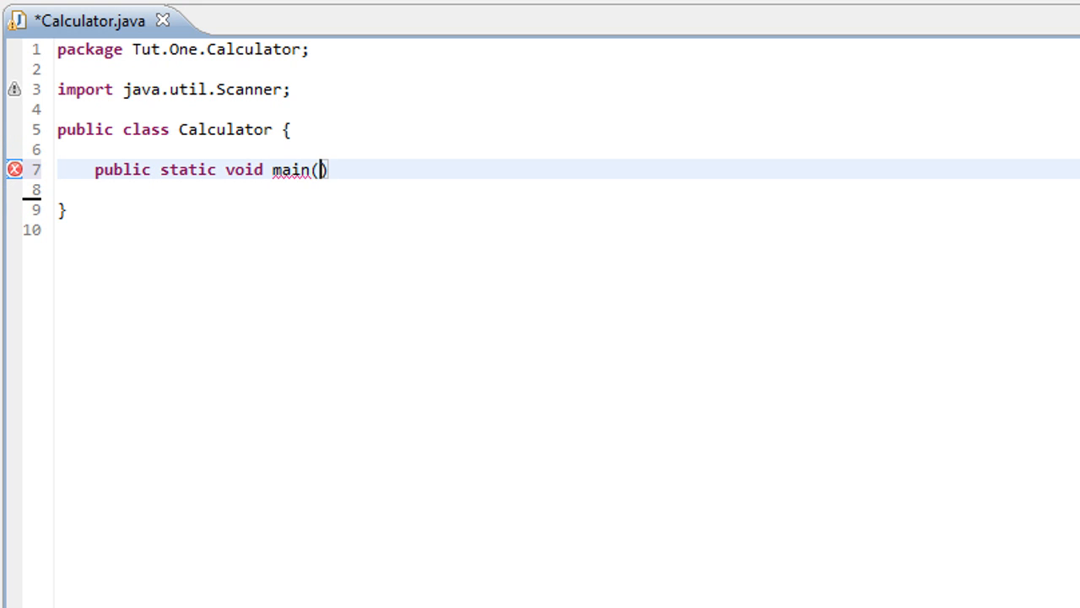
{"action": "type", "text": "string args"}
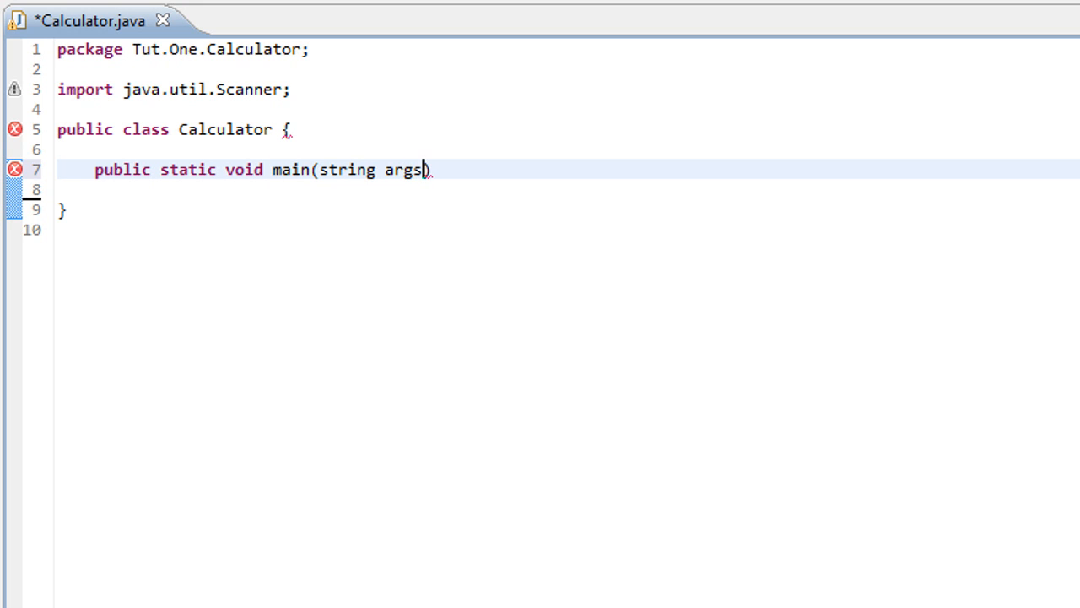
{"action": "type", "text": "[0]"}
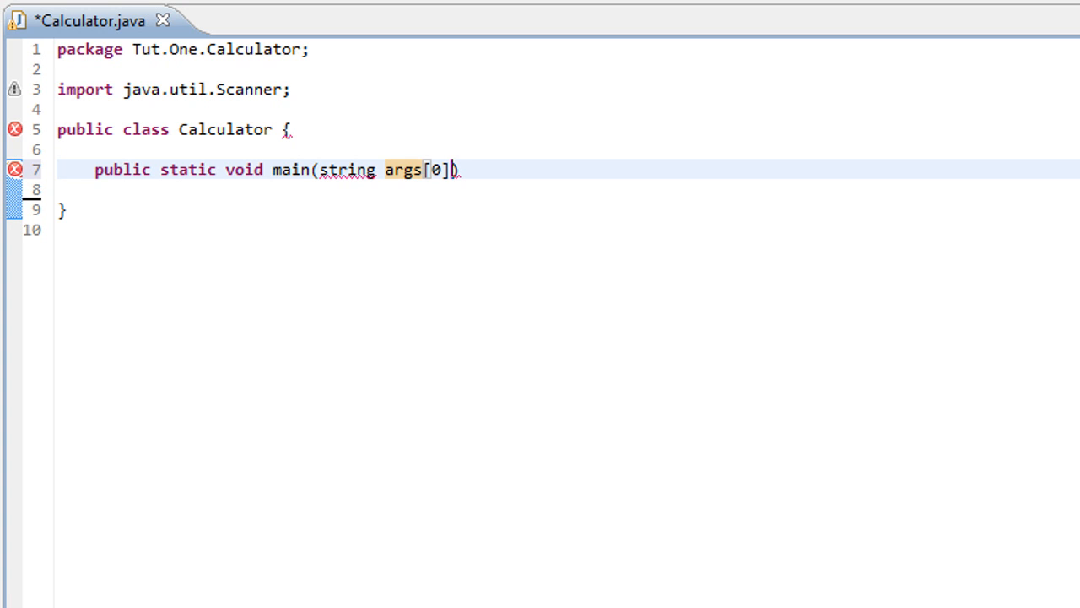
{"action": "key", "text": "Left"}
{"action": "key", "text": "BackSpace"}
{"action": "key", "text": "Right"}
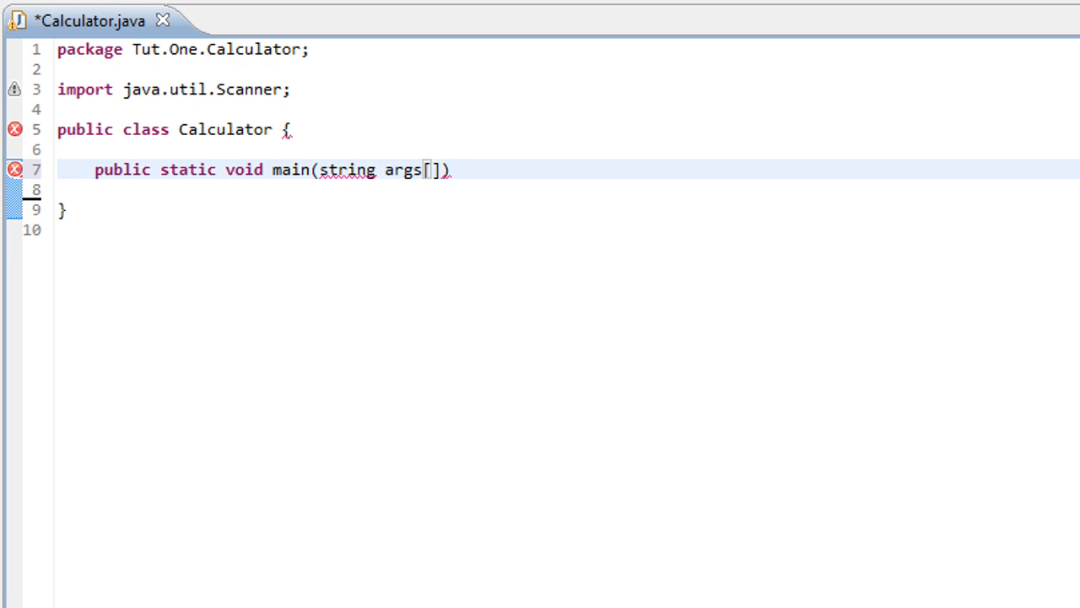
{"action": "key", "text": "Right"}
{"action": "type", "text": "{"}
{"action": "key", "text": "Return"}
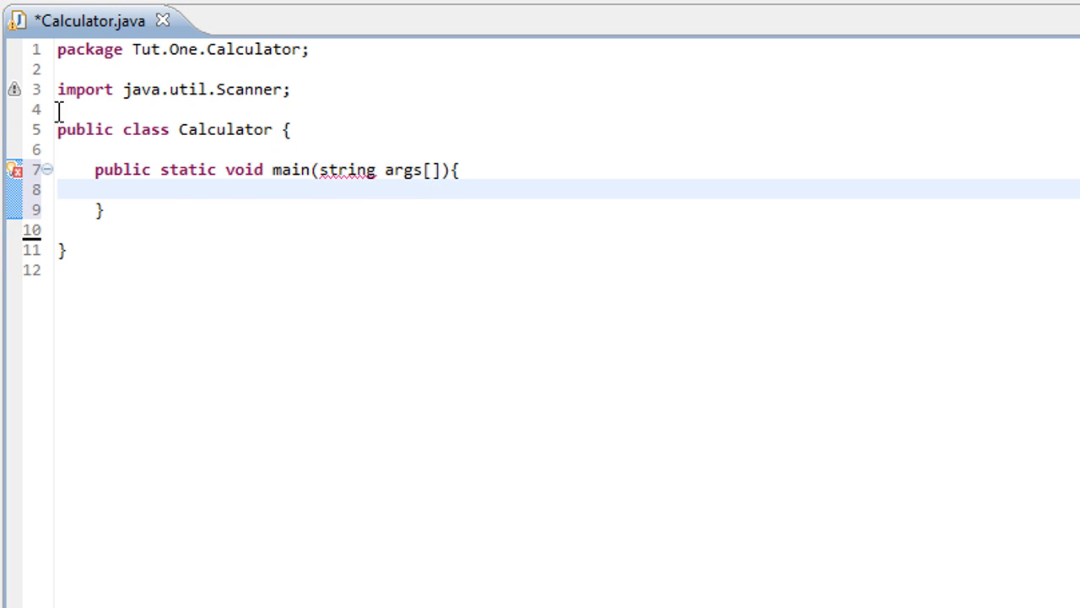
Step: Capitalise String in the main signature and return to the empty method body
{"action": "left_click", "coordinate": [336, 170]}
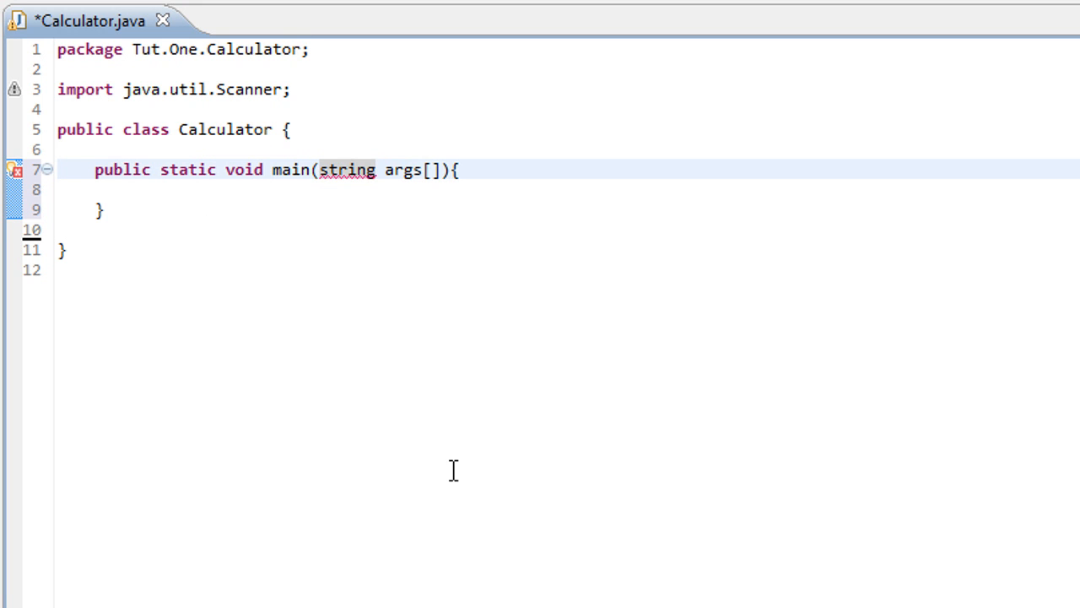
{"action": "key", "text": "BackSpace"}
{"action": "type", "text": "S"}
{"action": "left_click", "coordinate": [180, 190]}
Step: Declare int inputa, inputb, answer; on a blank line in main and start a new line below
{"action": "key", "text": "Return"}
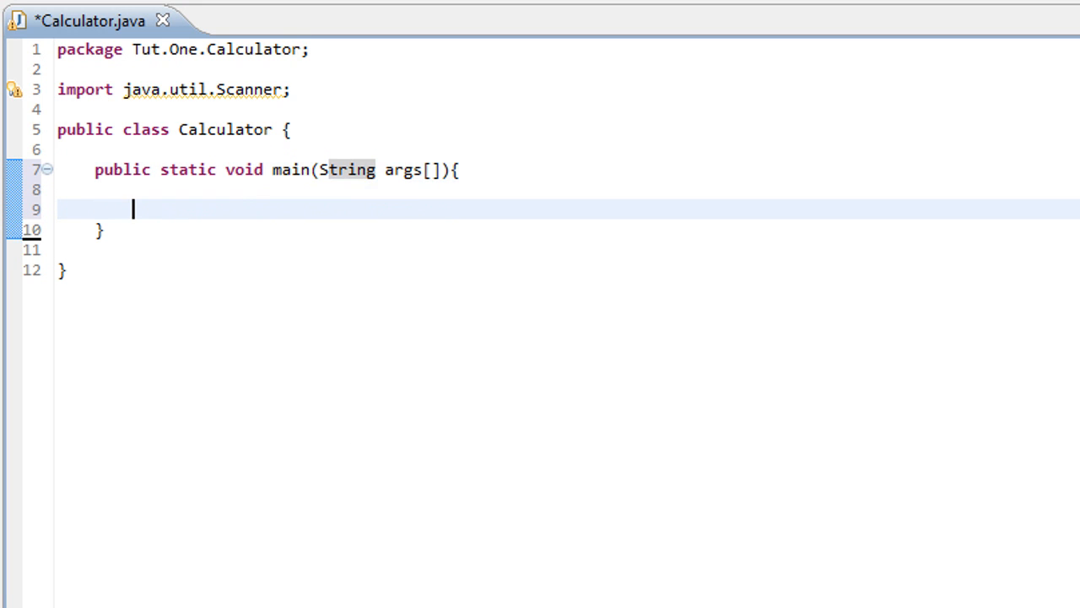
{"action": "key", "text": "Return"}
{"action": "key", "text": "Up"}
{"action": "type", "text": "int "}
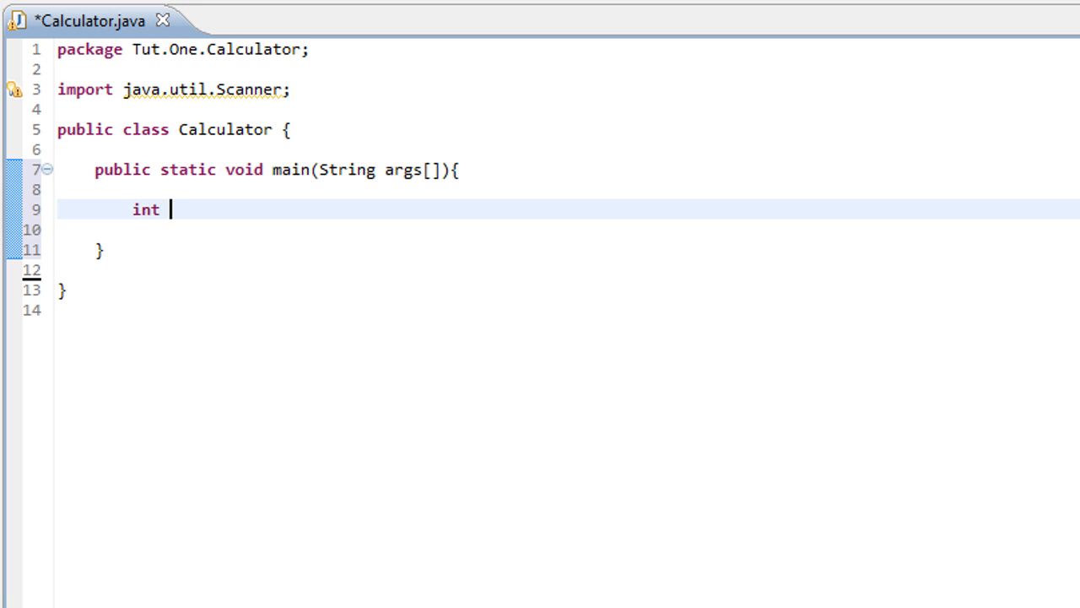
{"action": "type", "text": "input"}
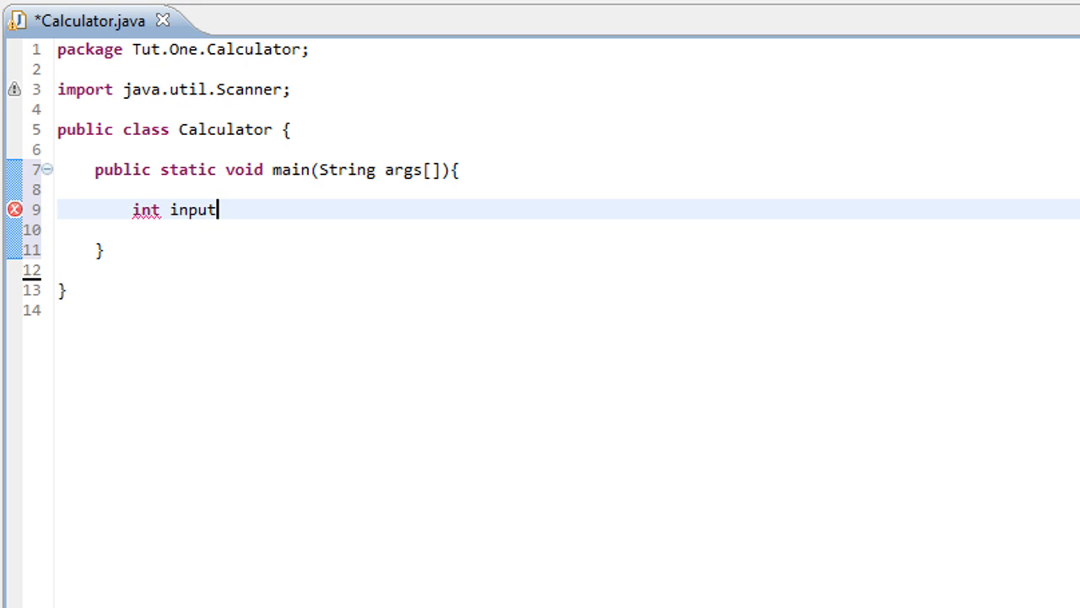
{"action": "key", "text": "BackSpace"}
{"action": "type", "text": "a"}
{"action": "type", "text": ", input "}
{"action": "type", "text": "b,"}
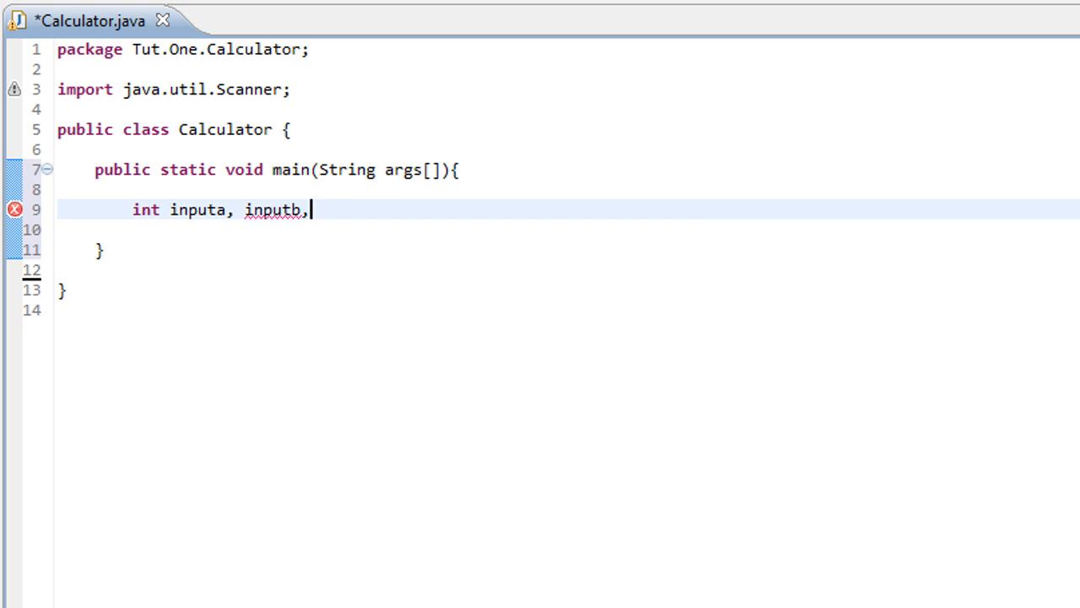
{"action": "type", "text": "answe"}
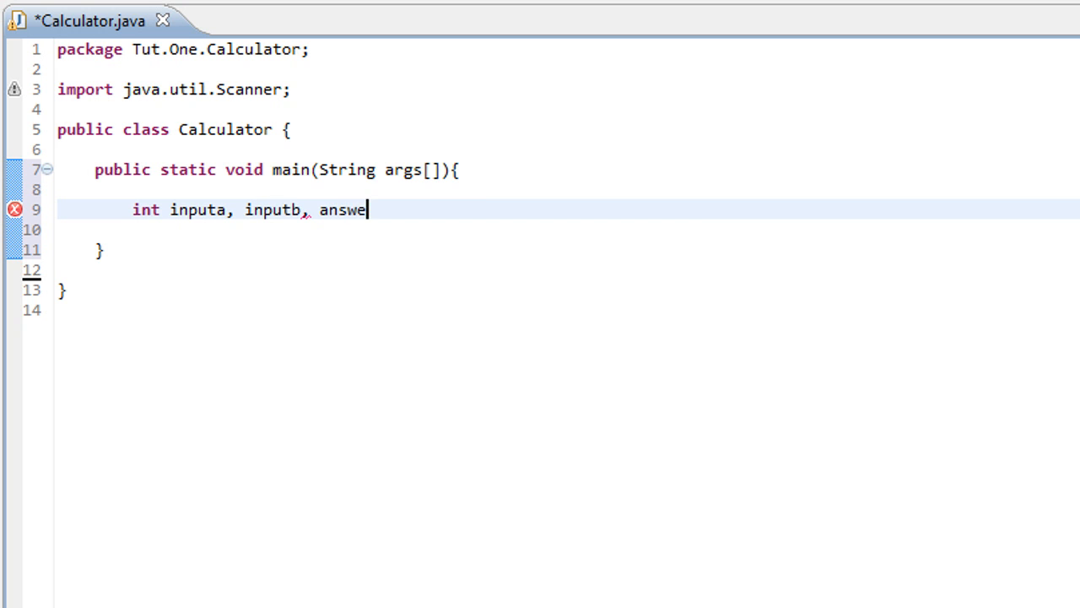
{"action": "type", "text": "r;"}
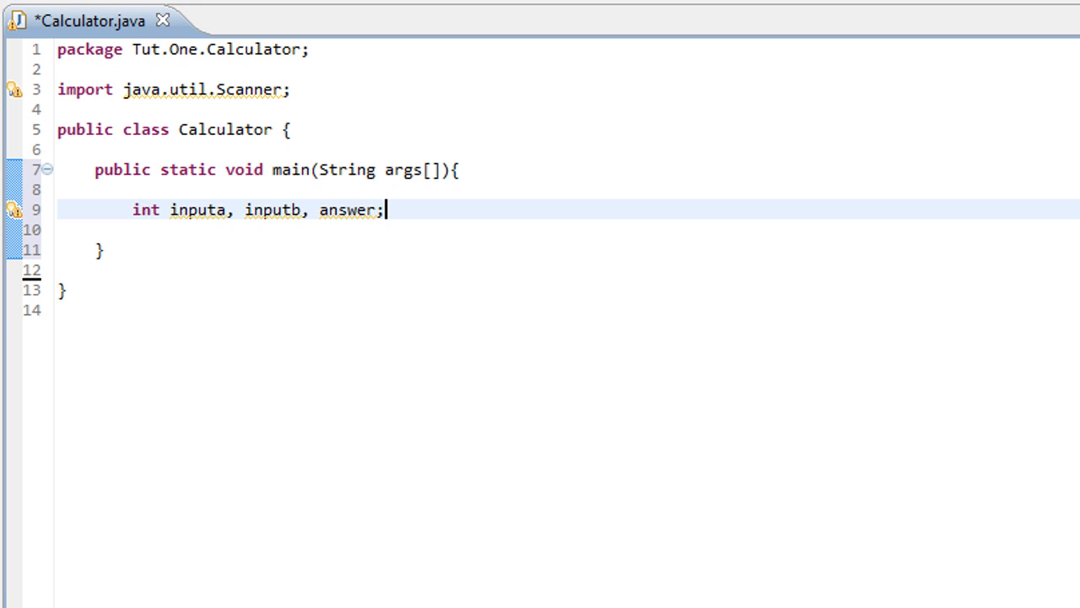
{"action": "key", "text": "Return"}
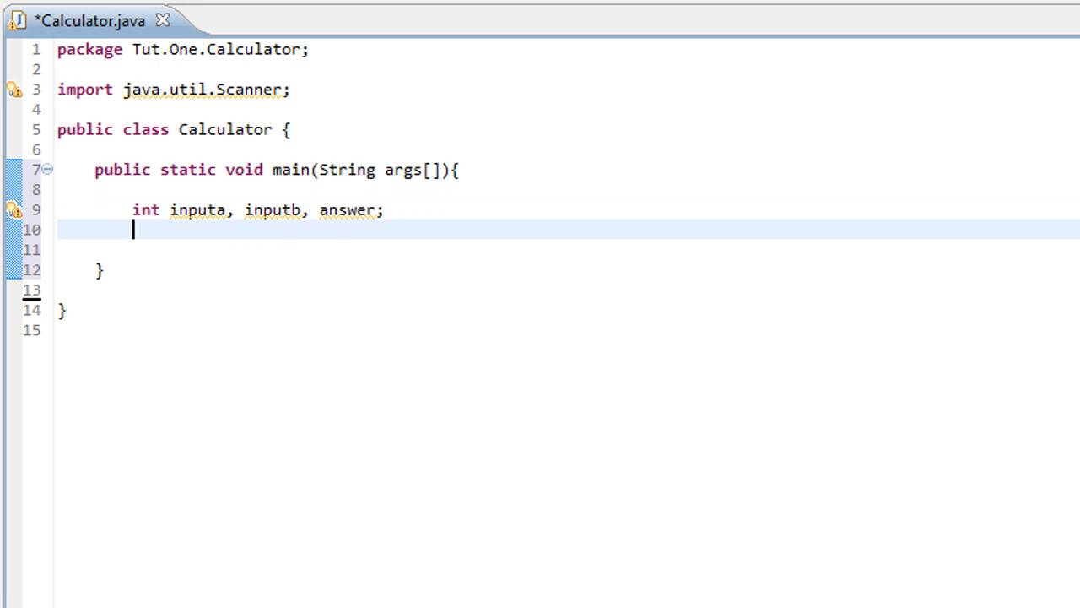
{"action": "key", "text": "Return"}
{"action": "type", "text": "Sca"}
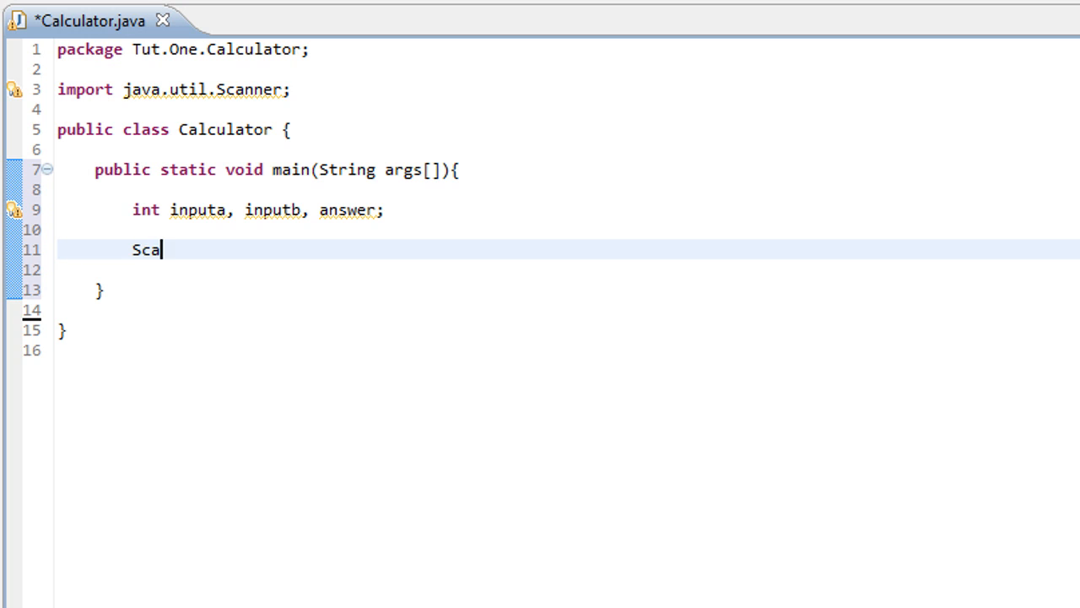
{"action": "type", "text": "nner scanne"}
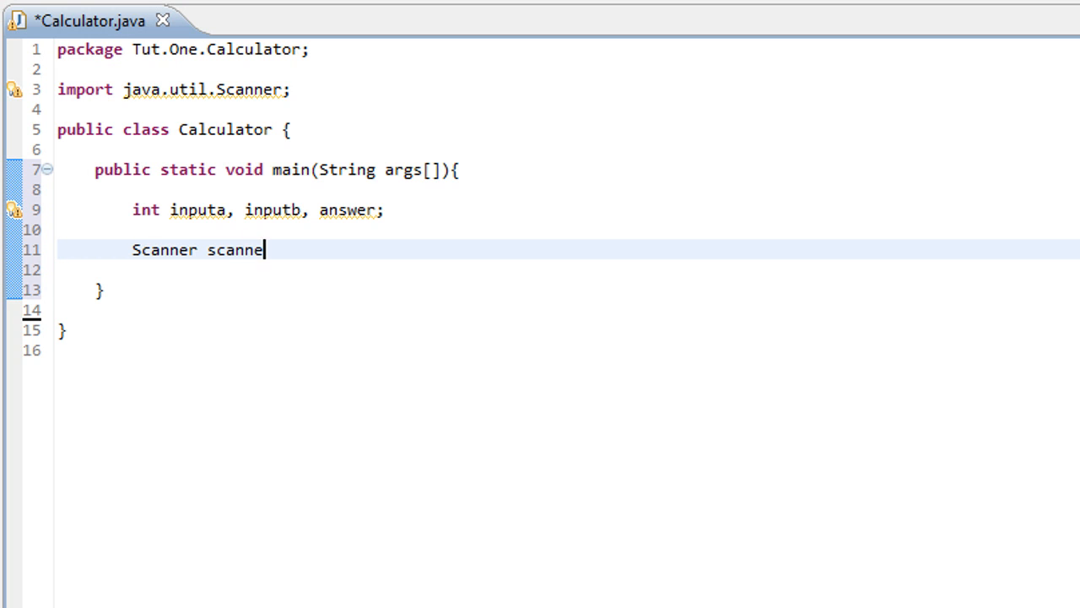
{"action": "type", "text": "r  = "}
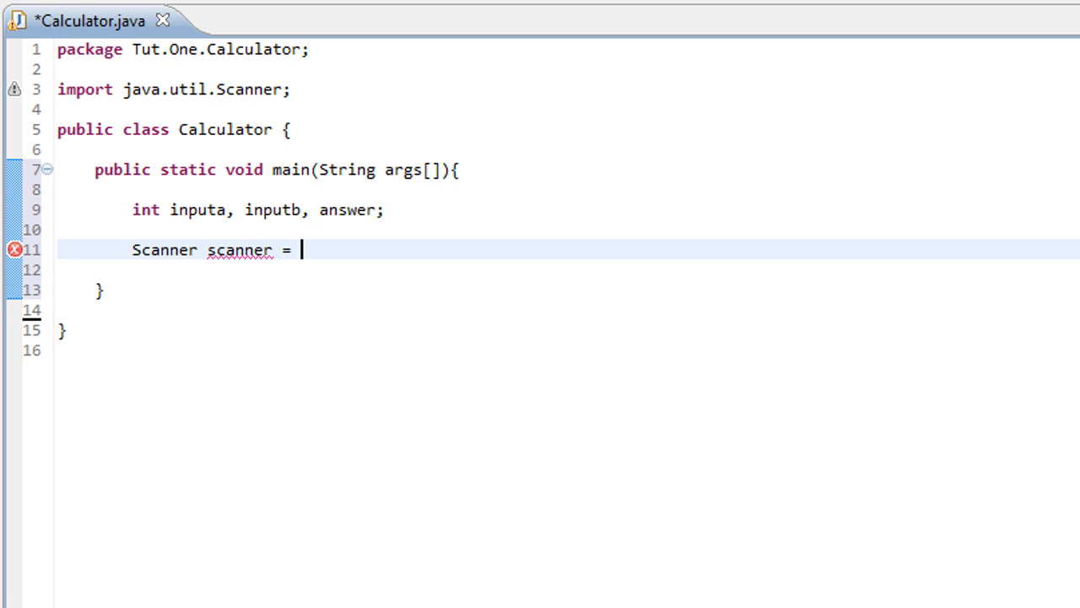
{"action": "type", "text": "new Scanne"}
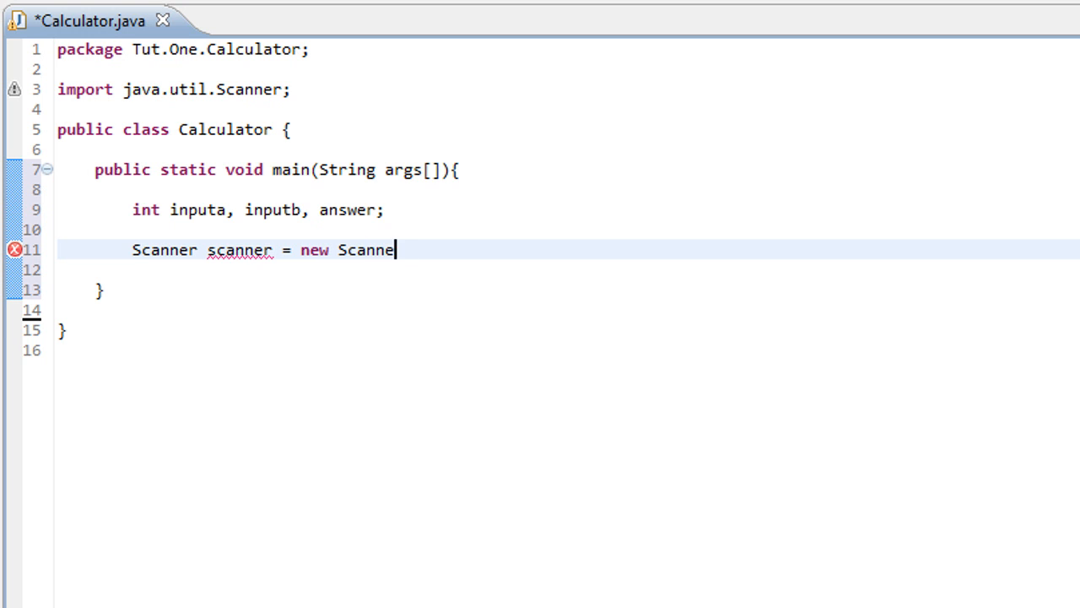
{"action": "type", "text": "r"}
{"action": "type", "text": "r"}
{"action": "type", "text": "(System"}
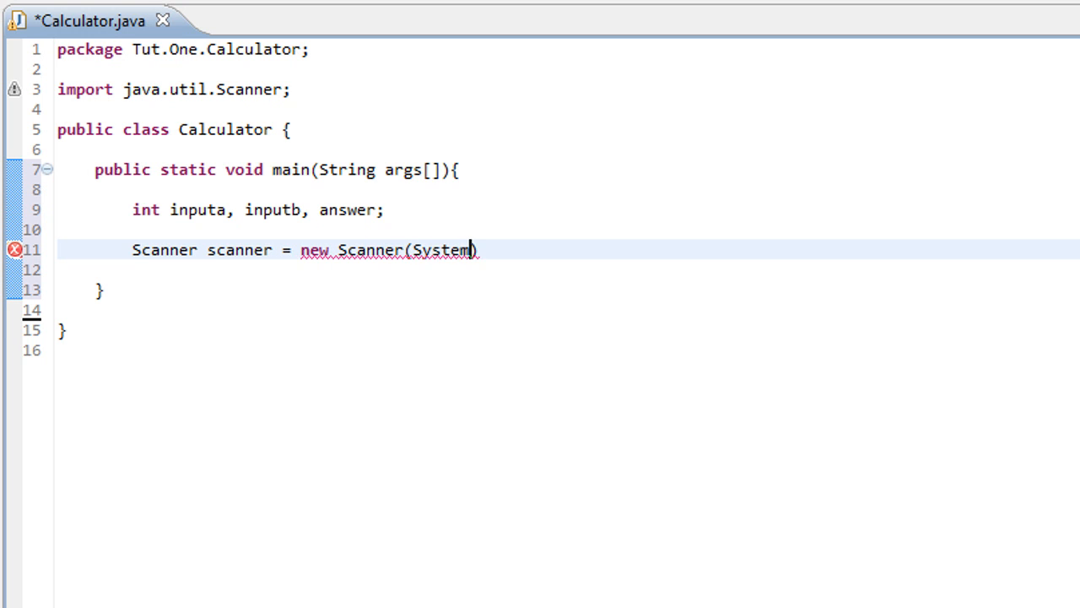
{"action": "type", "text": ".in"}
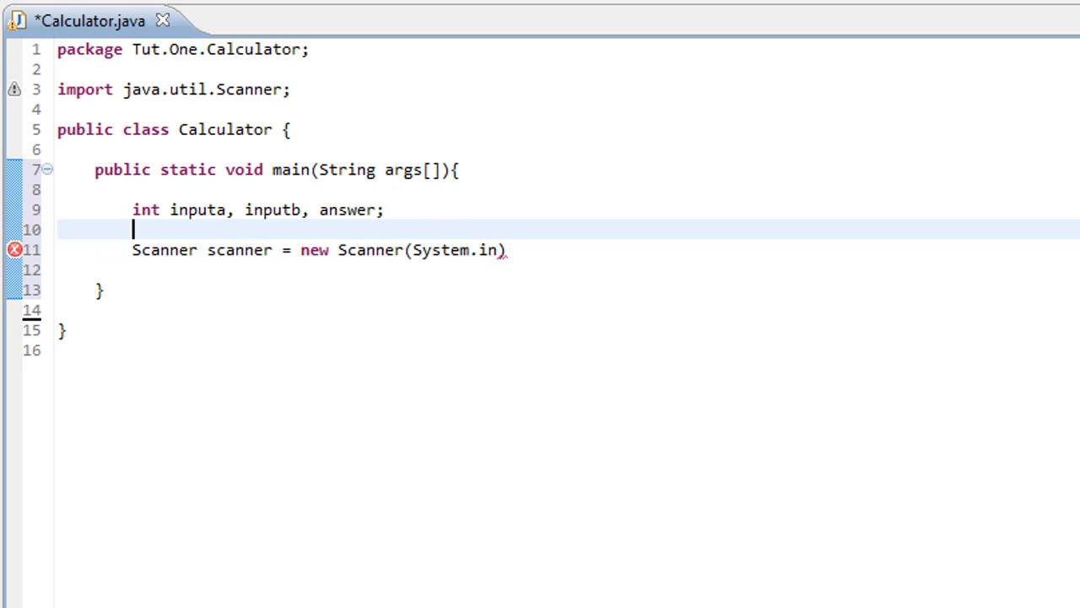
{"action": "type", "text": ");"}
Step: Finish Scanner scanner = new Scanner(System.in); and open a blank line below it
{"action": "key", "text": "Return"}
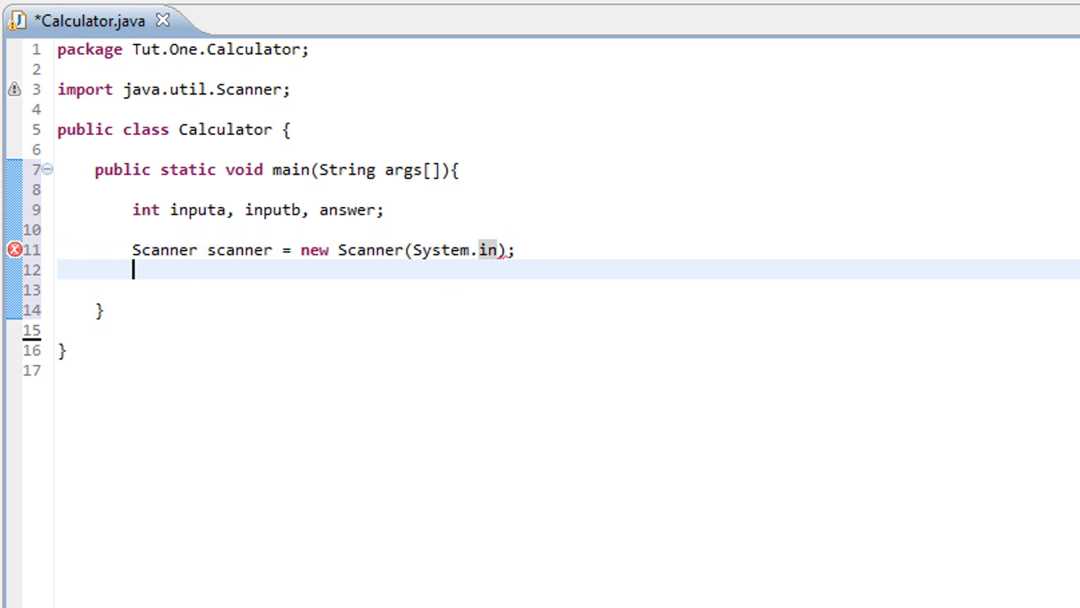
{"action": "key", "text": "Return"}
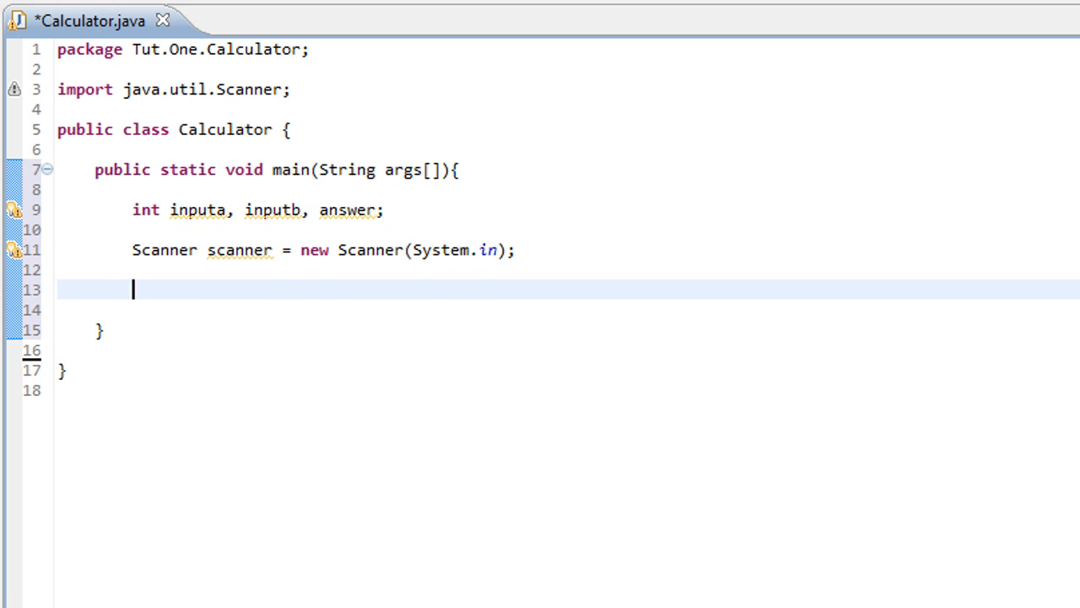
{"action": "type", "text": "System.o"}
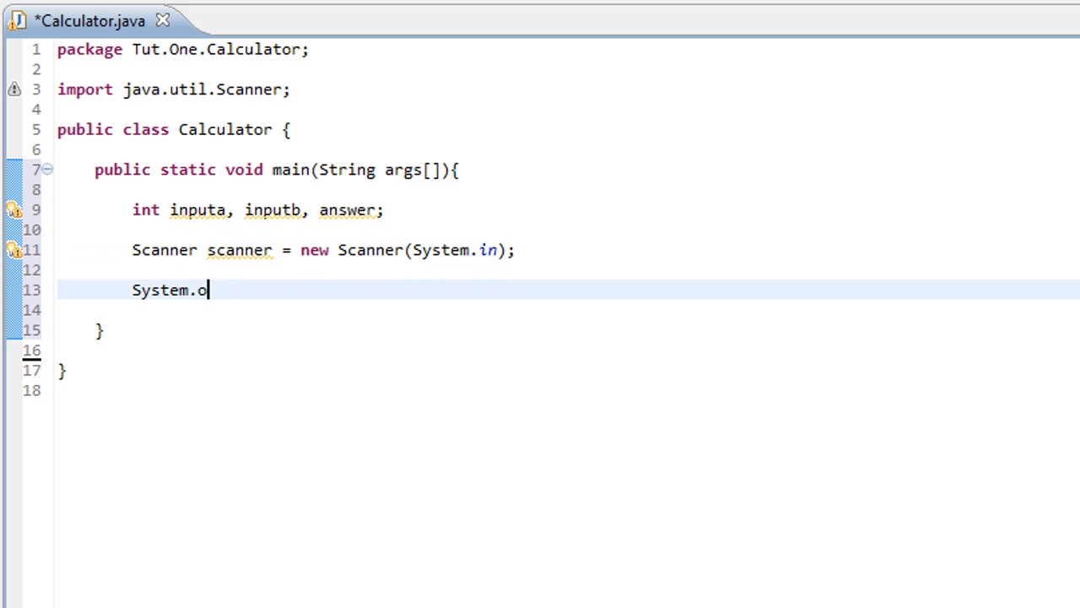
{"action": "type", "text": "ut.println"}
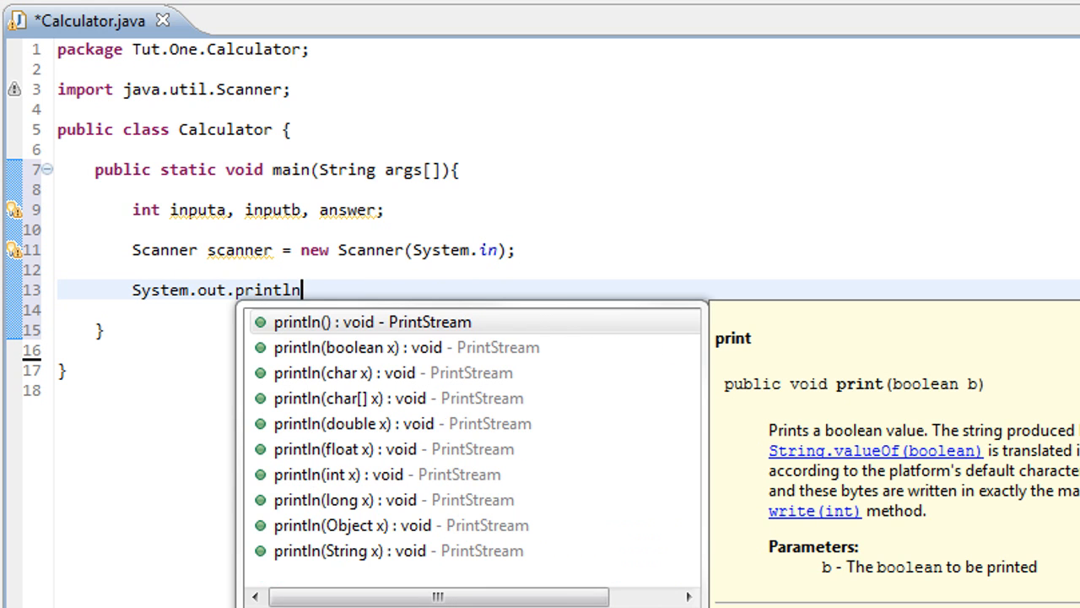
{"action": "type", "text": "()"}
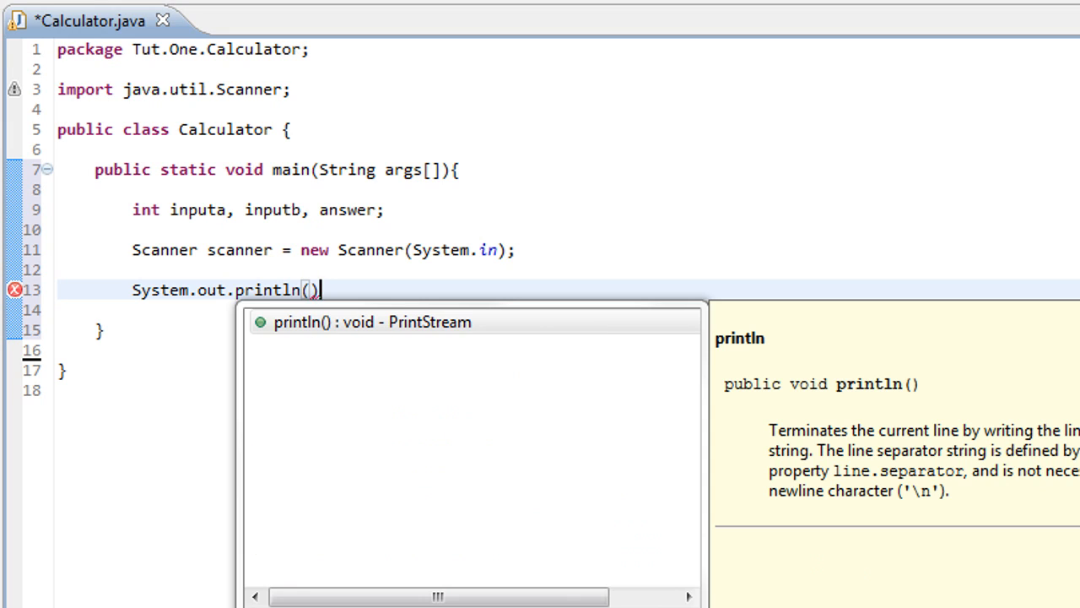
{"action": "type", "text": ";"}
Step: Write System.out.println("Enter in your first number"); with typos fixed and start the next line
{"action": "key", "text": "Left"}
{"action": "key", "text": "Left"}
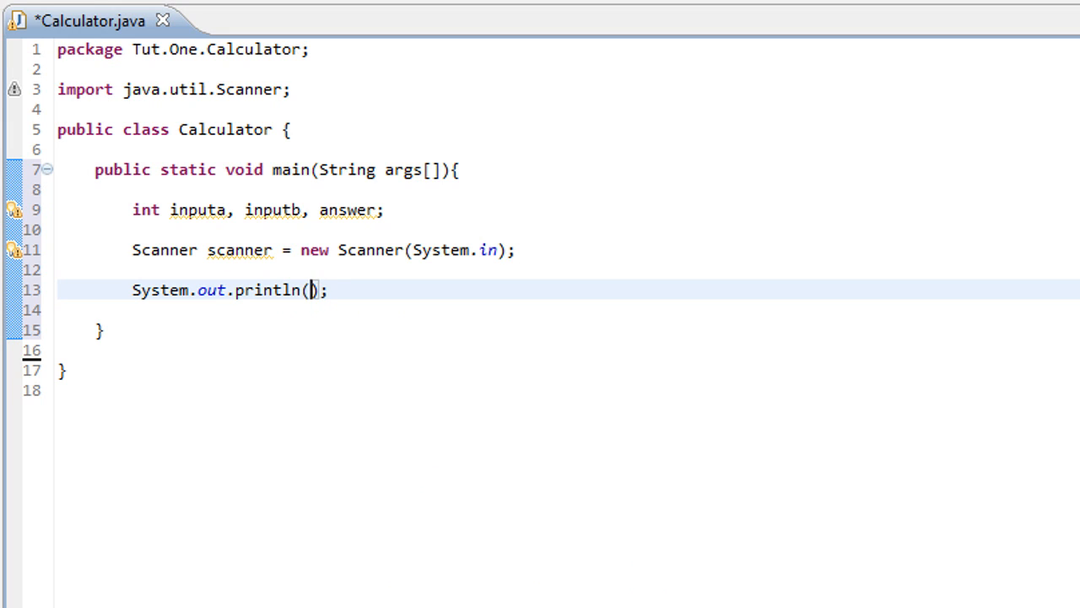
{"action": "type", "text": "t"}
{"action": "key", "text": "BackSpace"}
{"action": "type", "text": "\"Enter"}
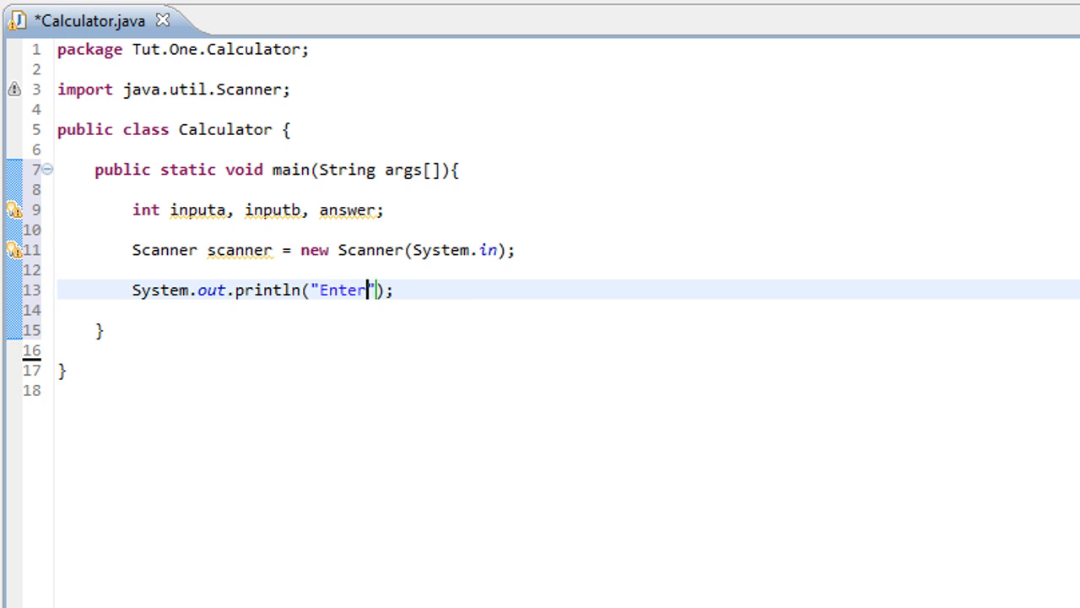
{"action": "type", "text": " in yop"}
{"action": "key", "text": "BackSpace"}
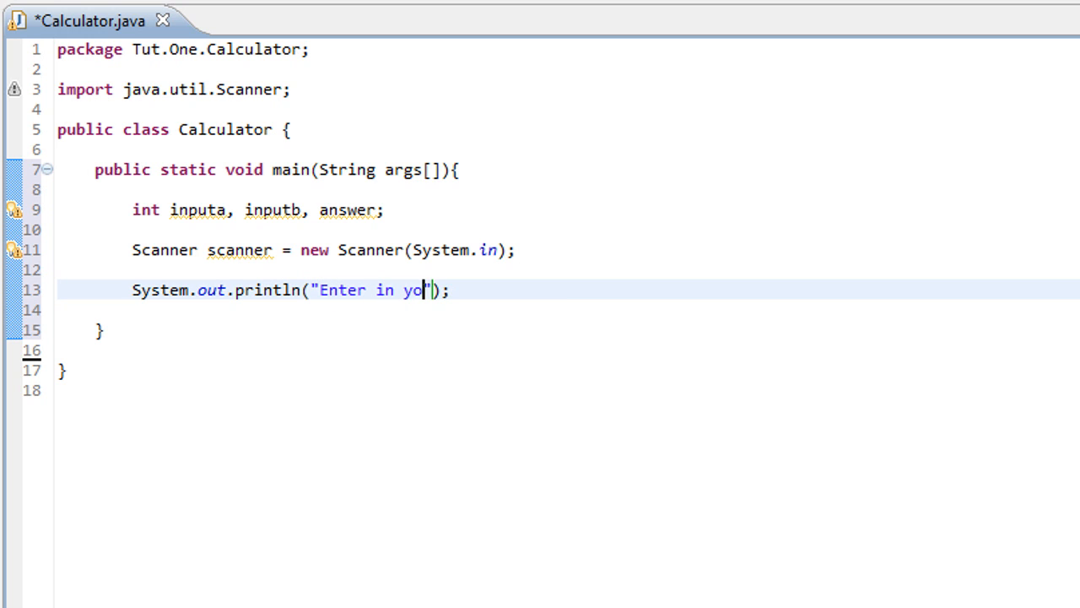
{"action": "type", "text": "ur first num"}
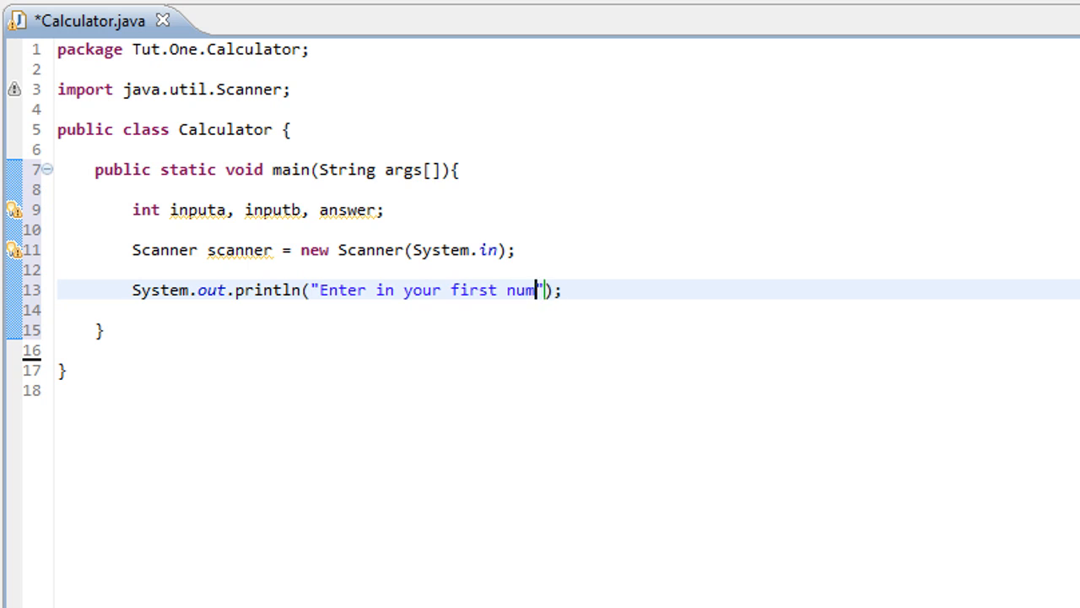
{"action": "type", "text": "ber"}
{"action": "key", "text": "End"}
{"action": "key", "text": "Return"}
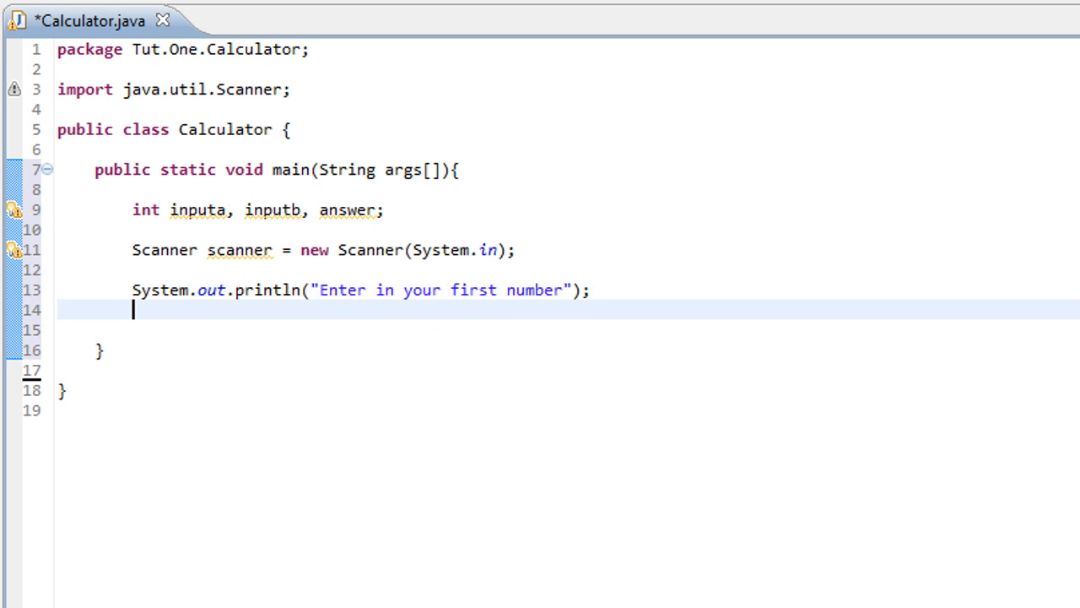
{"action": "type", "text": "inp"}
{"action": "type", "text": "uta = "}
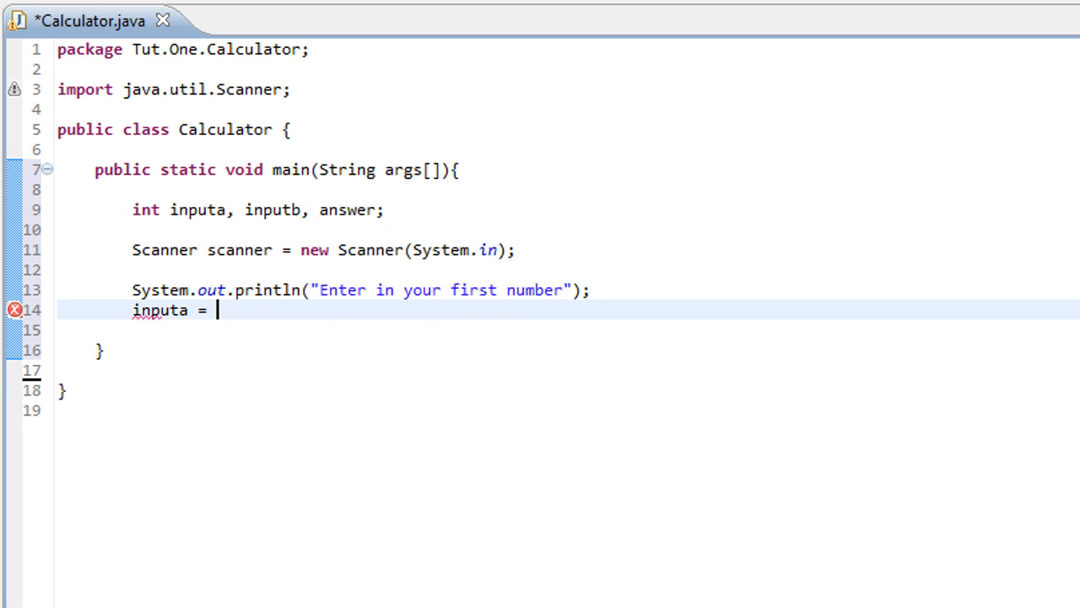
{"action": "type", "text": "scanner"}
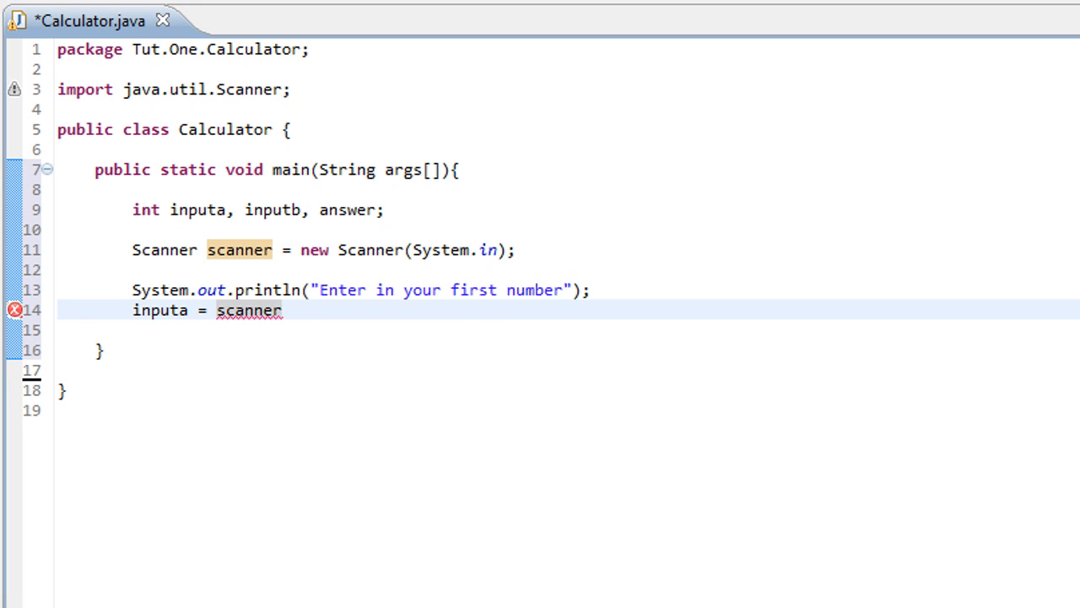
{"action": "type", "text": ".next"}
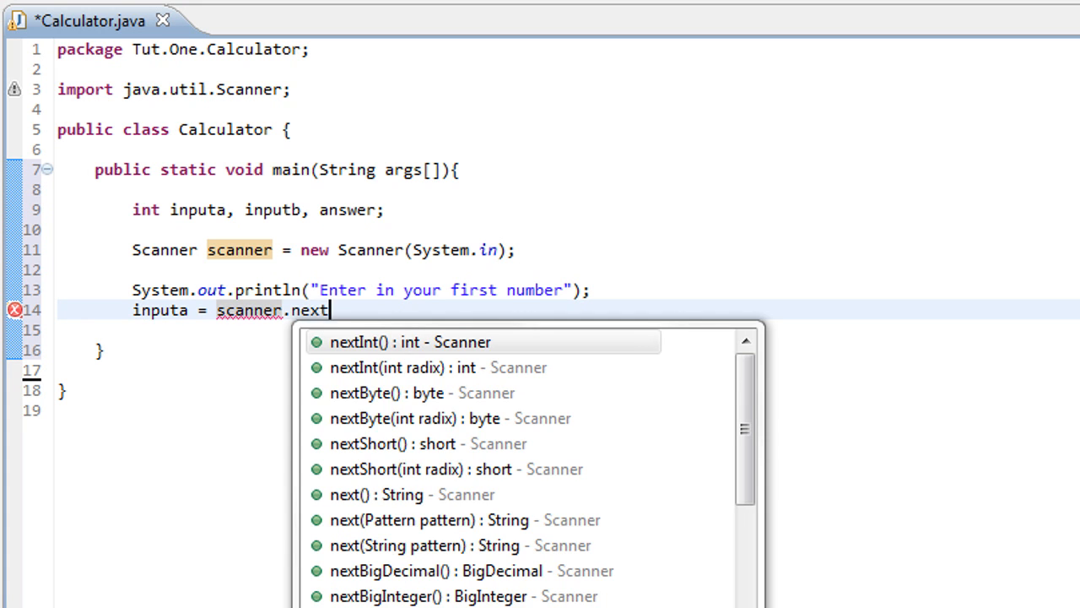
{"action": "type", "text": "Int();"}
Step: Read inputa = scanner.nextInt(); and print the prompt "Enter in your second number"
{"action": "key", "text": "Return"}
{"action": "type", "text": "S"}
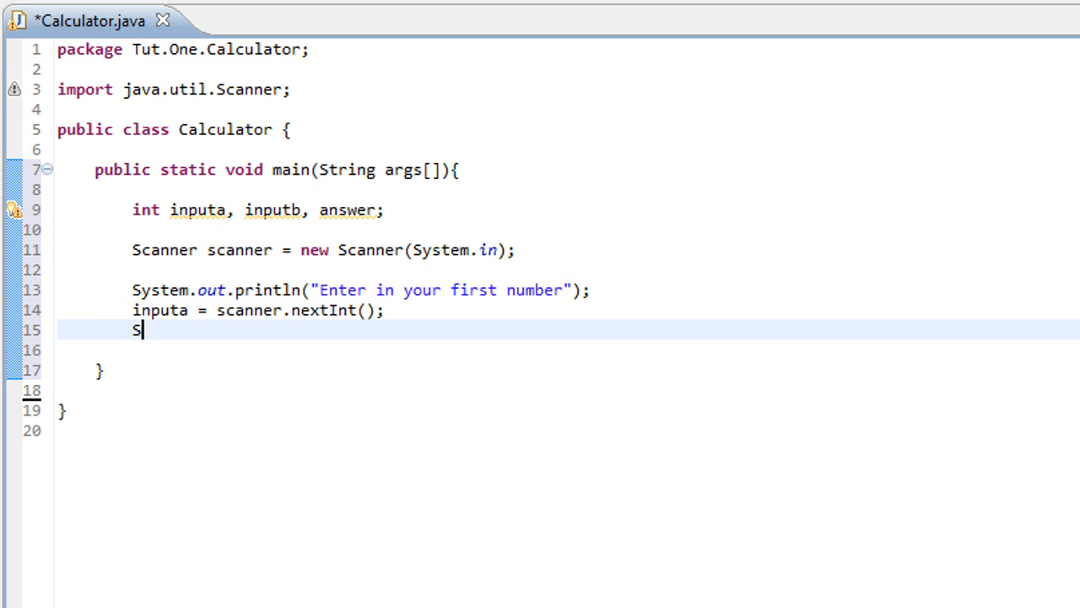
{"action": "type", "text": "ystem."}
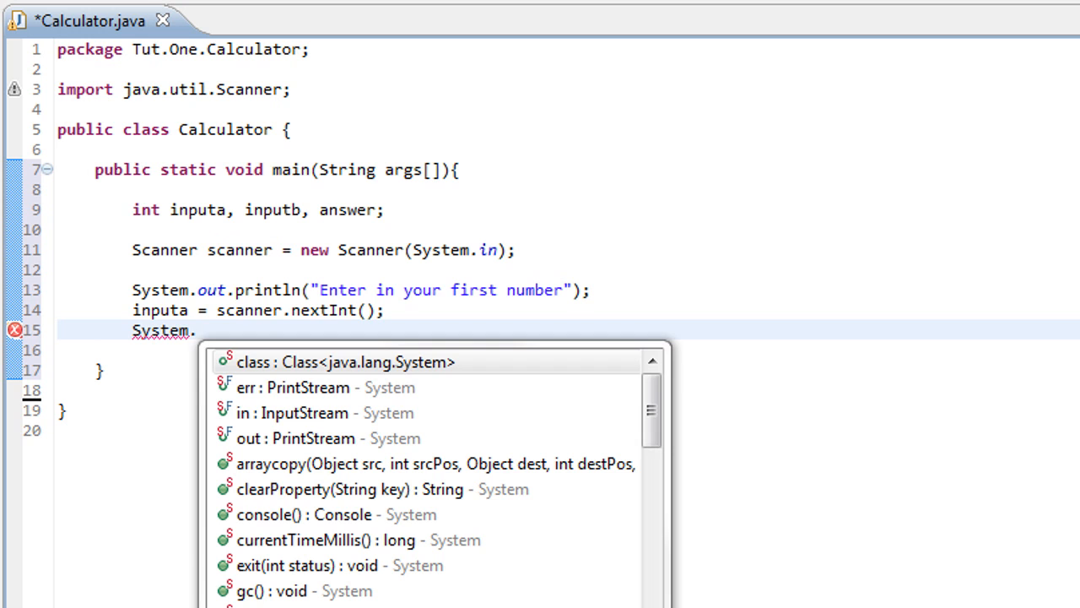
{"action": "key", "text": "Down"}
{"action": "key", "text": "Down"}
{"action": "key", "text": "Down"}
{"action": "key", "text": "Return"}
{"action": "type", "text": "."}
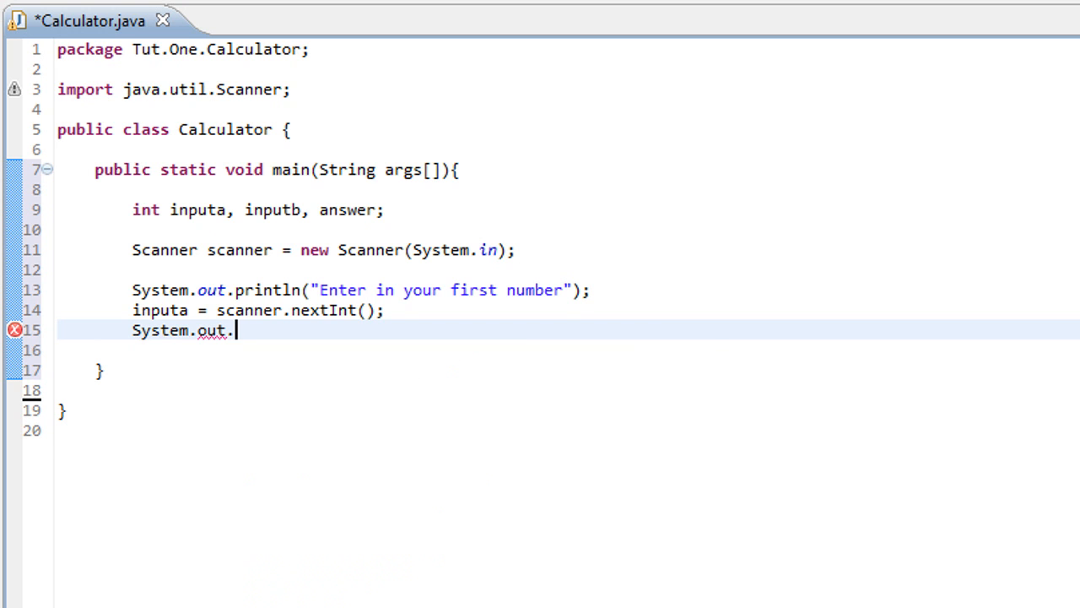
{"action": "type", "text": "println("}
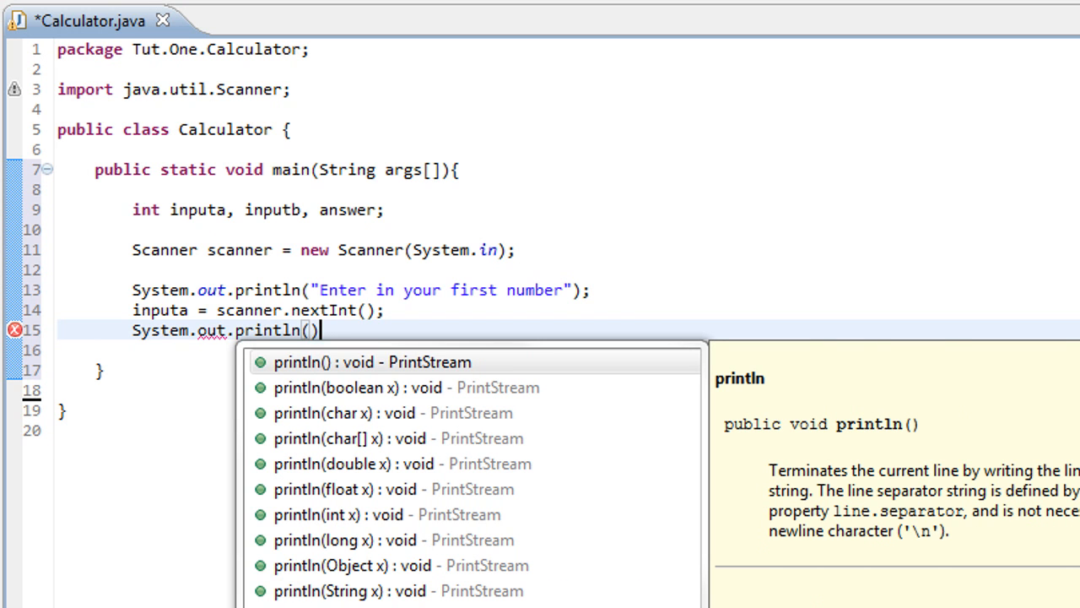
{"action": "type", "text": "\""}
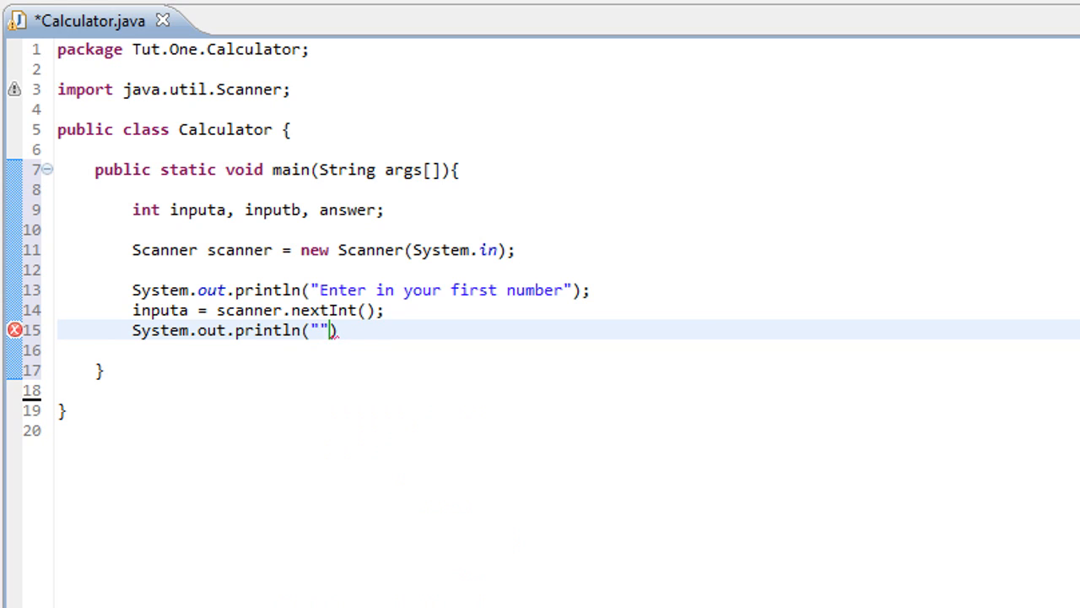
{"action": "type", "text": "Enter in you"}
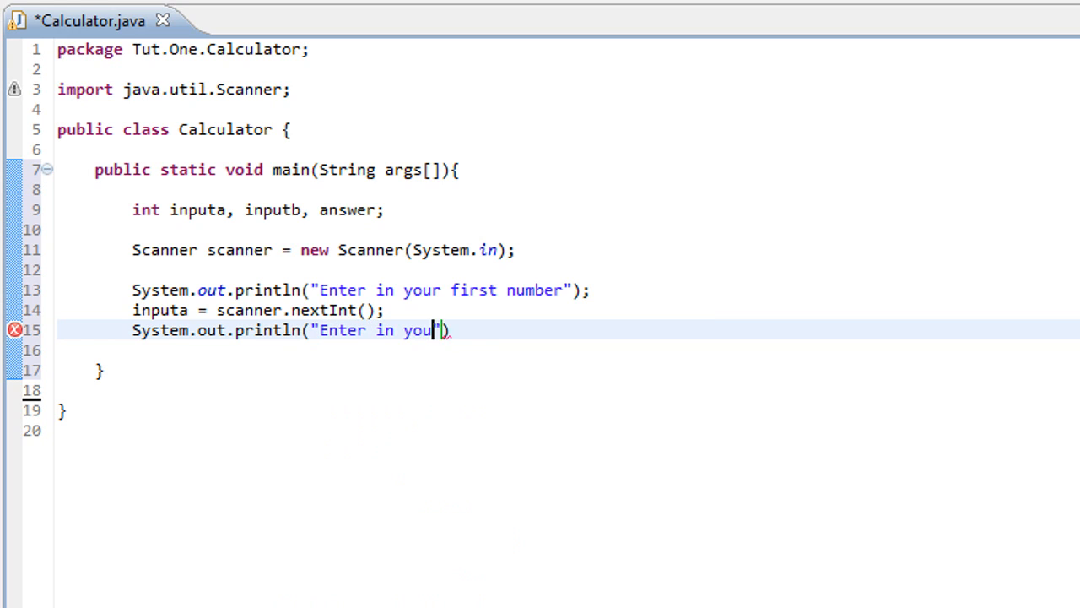
{"action": "type", "text": "r second num"}
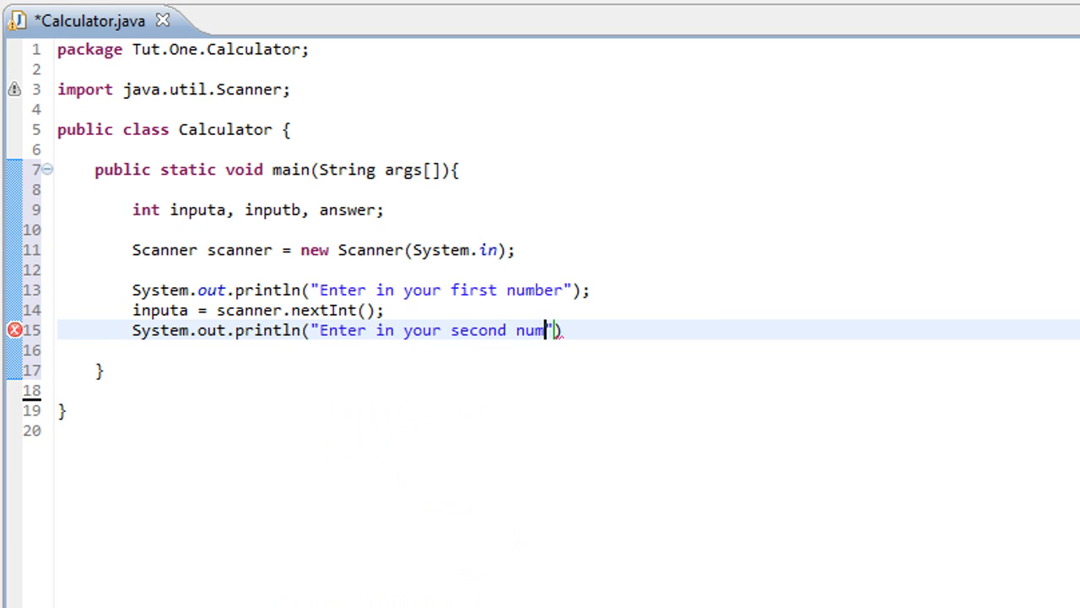
{"action": "type", "text": "ber\")"}
{"action": "key", "text": "Down"}
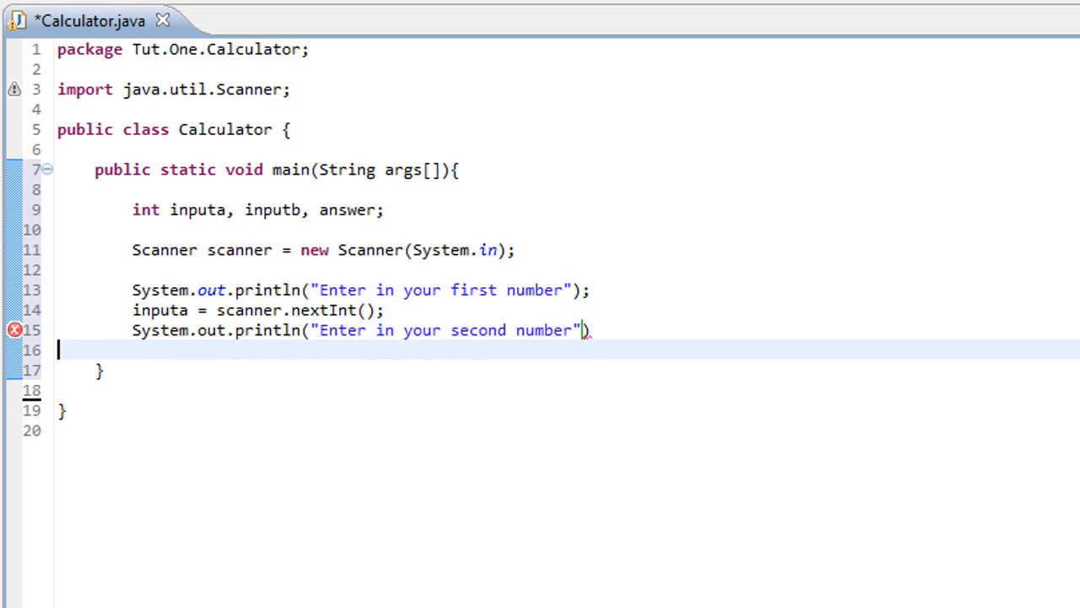
Step: Add inputb = scanner.nextInt(); on a new line after the second prompt
{"action": "key", "text": "Up"}
{"action": "key", "text": "End"}
{"action": "type", "text": ";"}
{"action": "key", "text": "Return"}
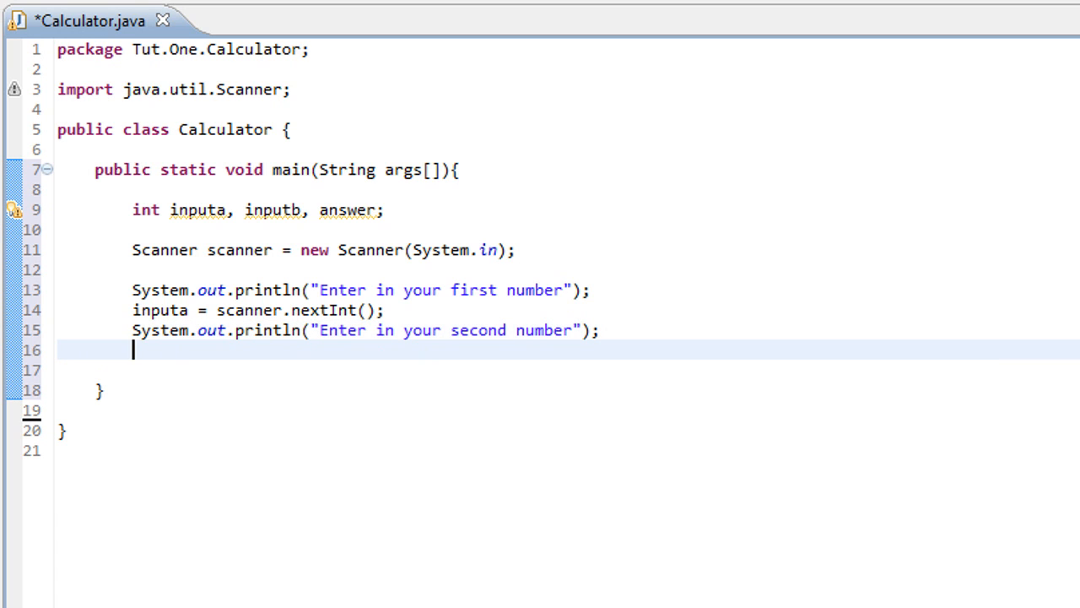
{"action": "type", "text": "inputb = sca"}
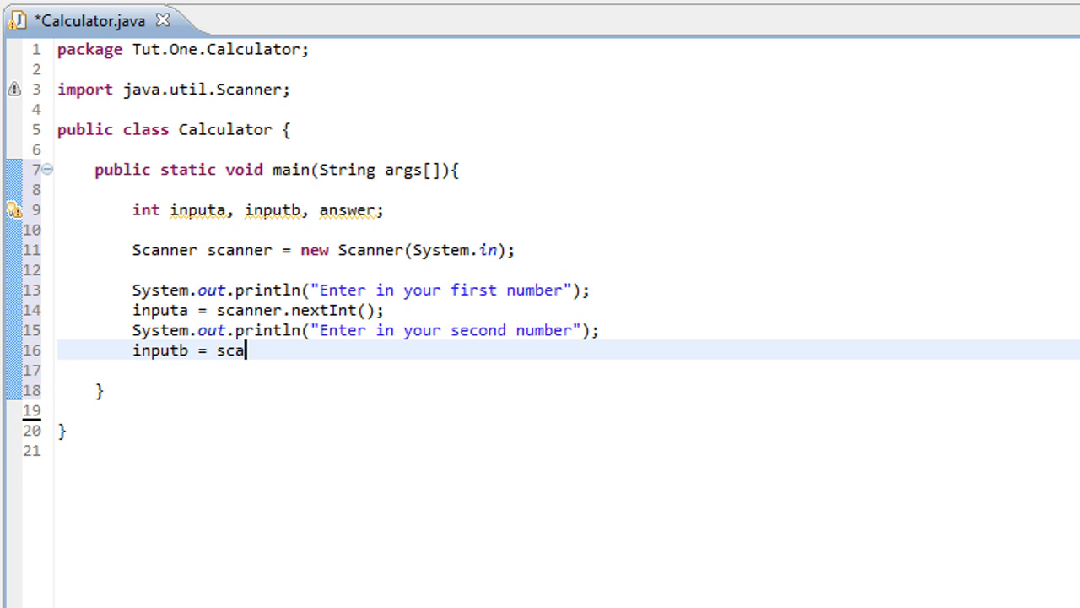
{"action": "type", "text": "nner.n"}
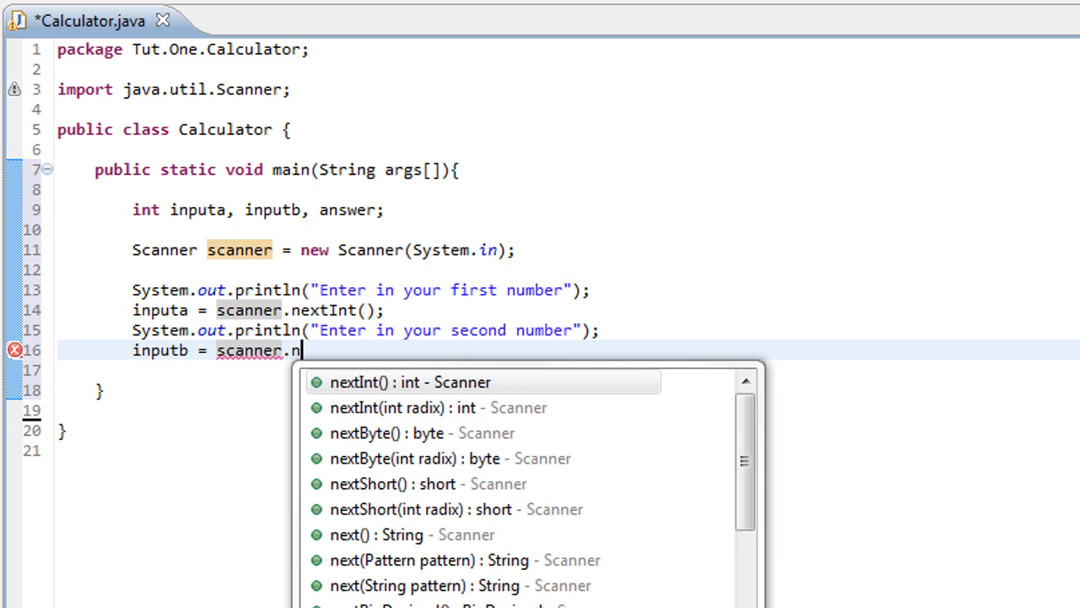
{"action": "type", "text": "ex"}
{"action": "key", "text": "Return"}
{"action": "type", "text": ";"}
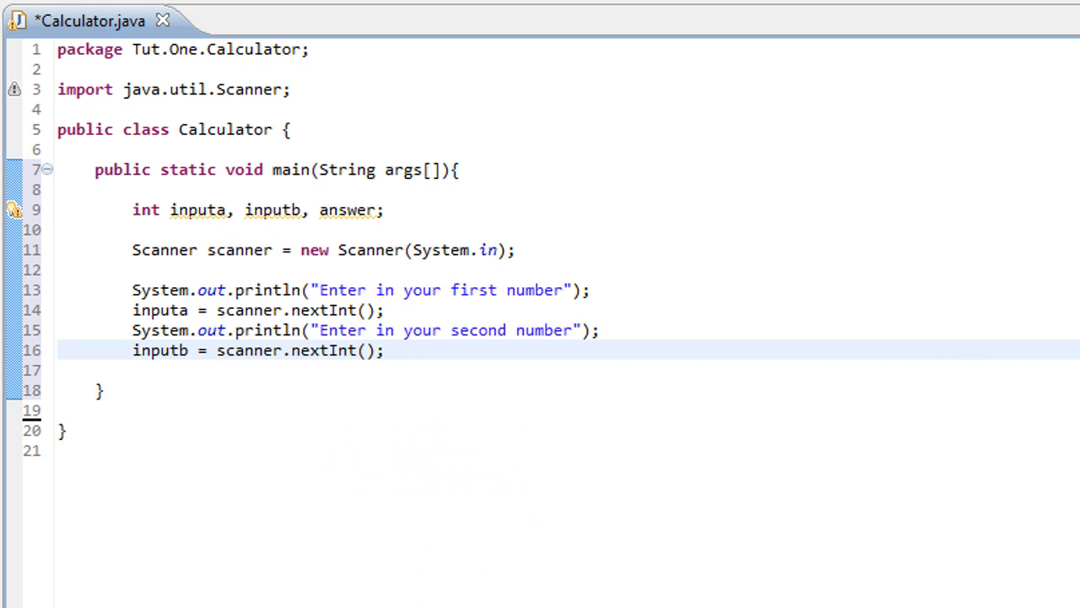
Step: Check the inputa and inputb names and open blank lines after the second-number line
{"action": "left_click_drag", "start_coordinate": [140, 310], "coordinate": [190, 310]}
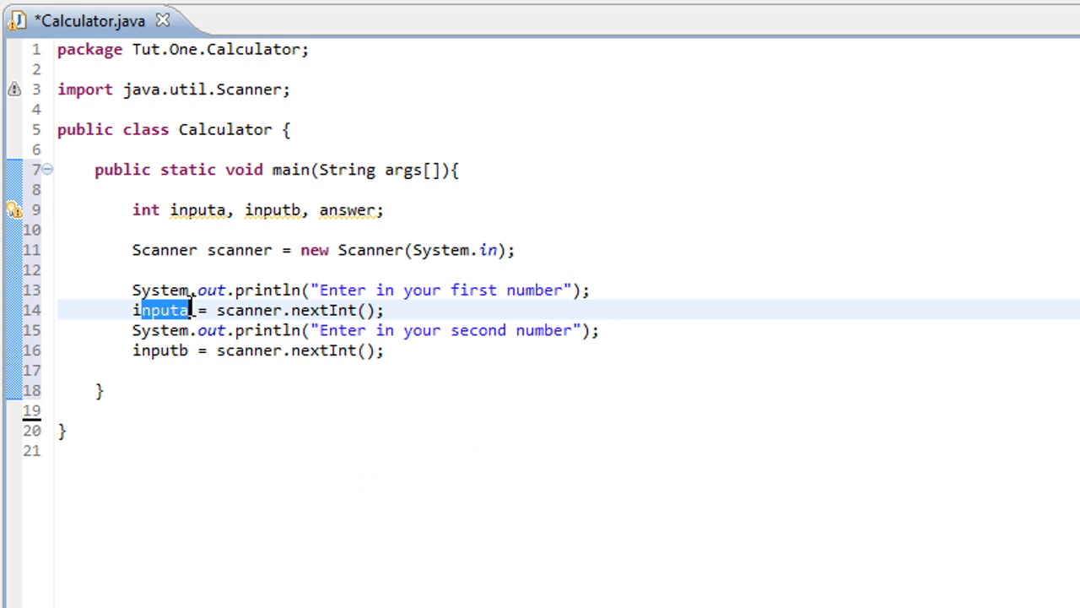
{"action": "left_click_drag", "start_coordinate": [133, 309], "coordinate": [191, 310]}
{"action": "left_click", "coordinate": [133, 310]}
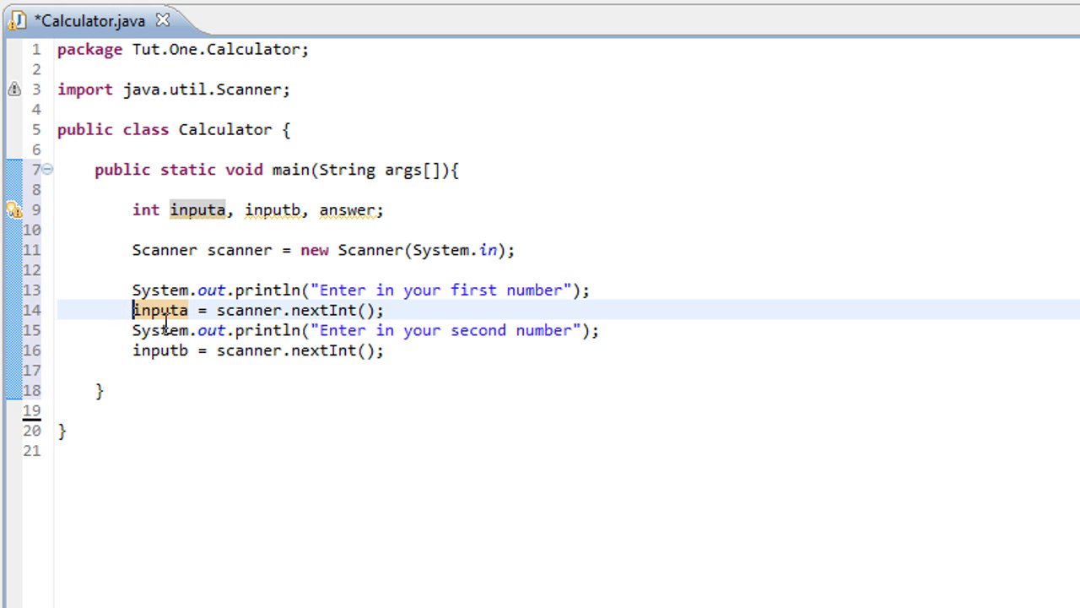
{"action": "left_click_drag", "start_coordinate": [133, 351], "coordinate": [170, 350]}
{"action": "left_click", "coordinate": [392, 346]}
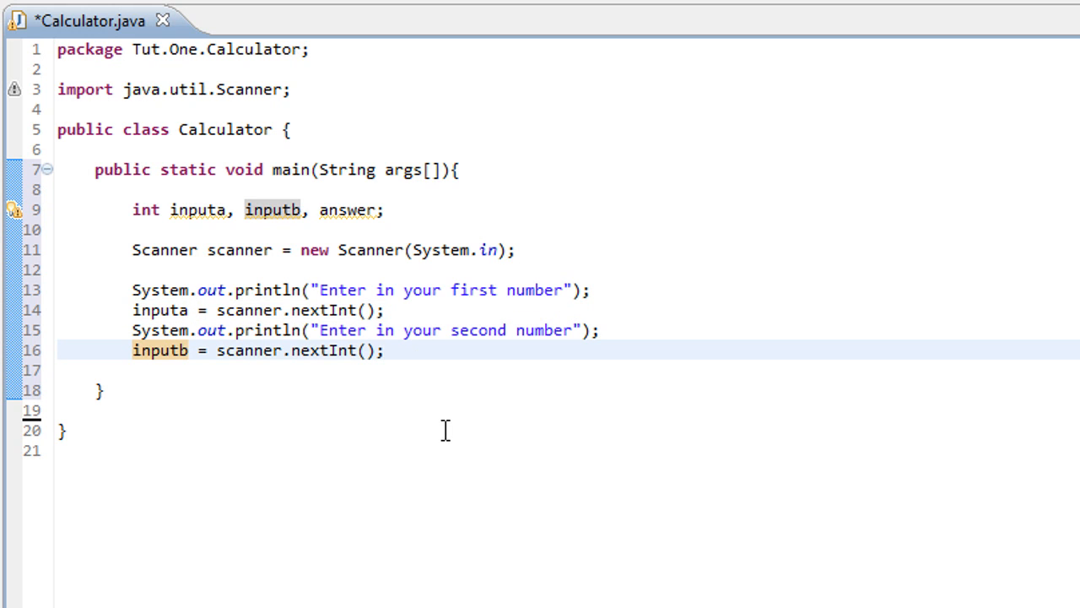
{"action": "key", "text": "Return"}
{"action": "key", "text": "Return"}
{"action": "type", "text": "ans"}
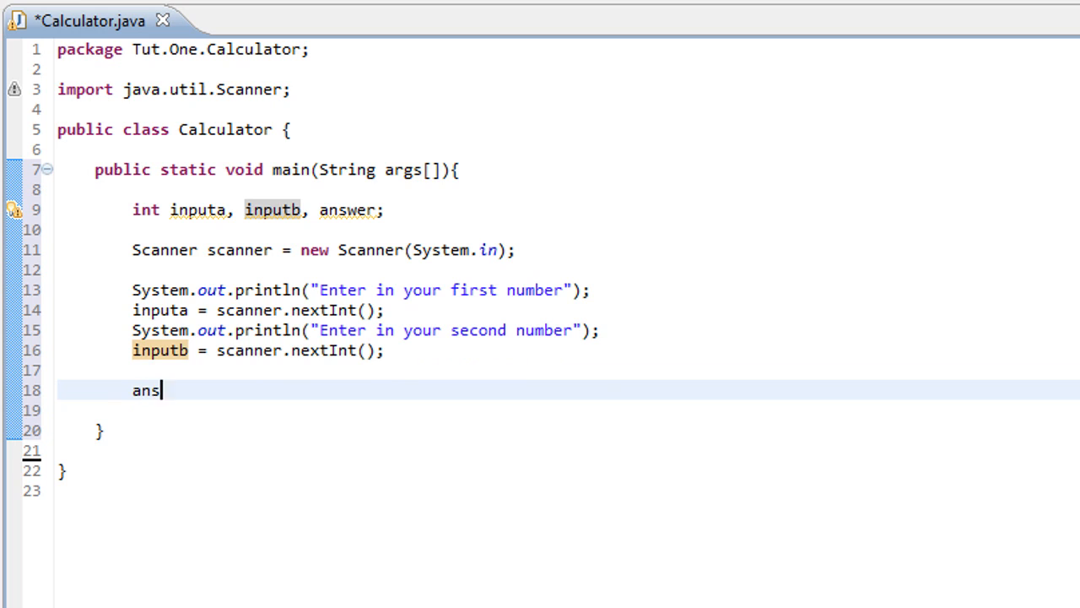
{"action": "type", "text": "wer "}
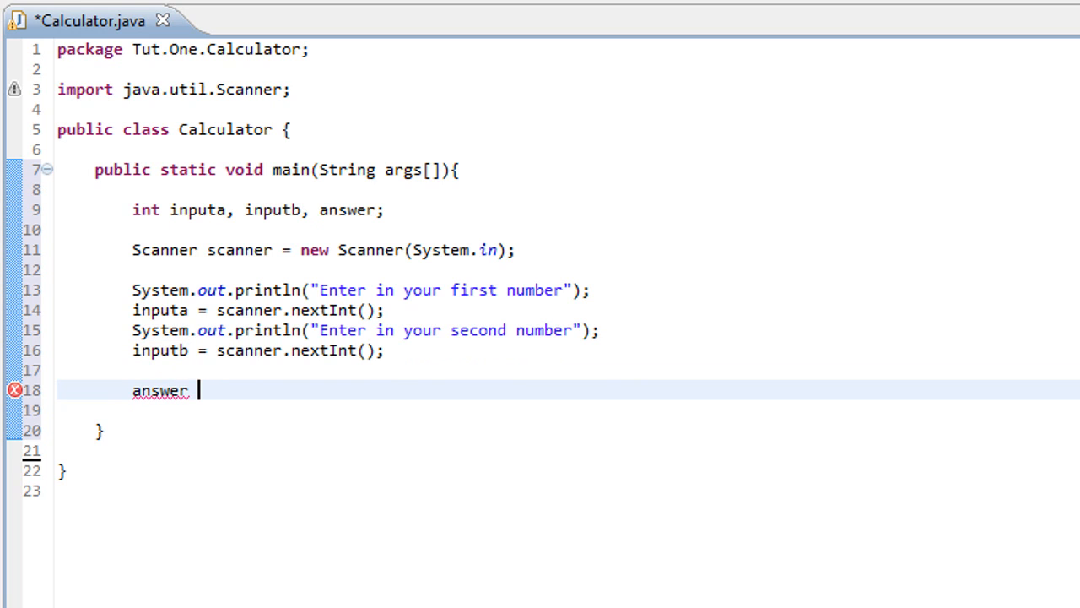
{"action": "type", "text": "= input"}
{"action": "type", "text": "a + "}
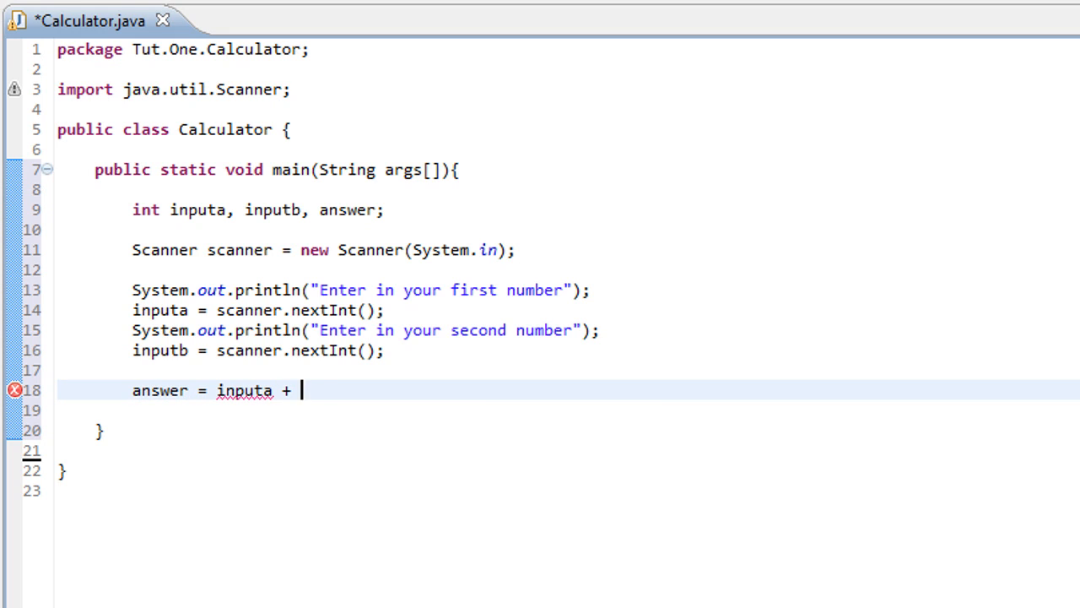
{"action": "type", "text": "inp"}
{"action": "type", "text": "ut"}
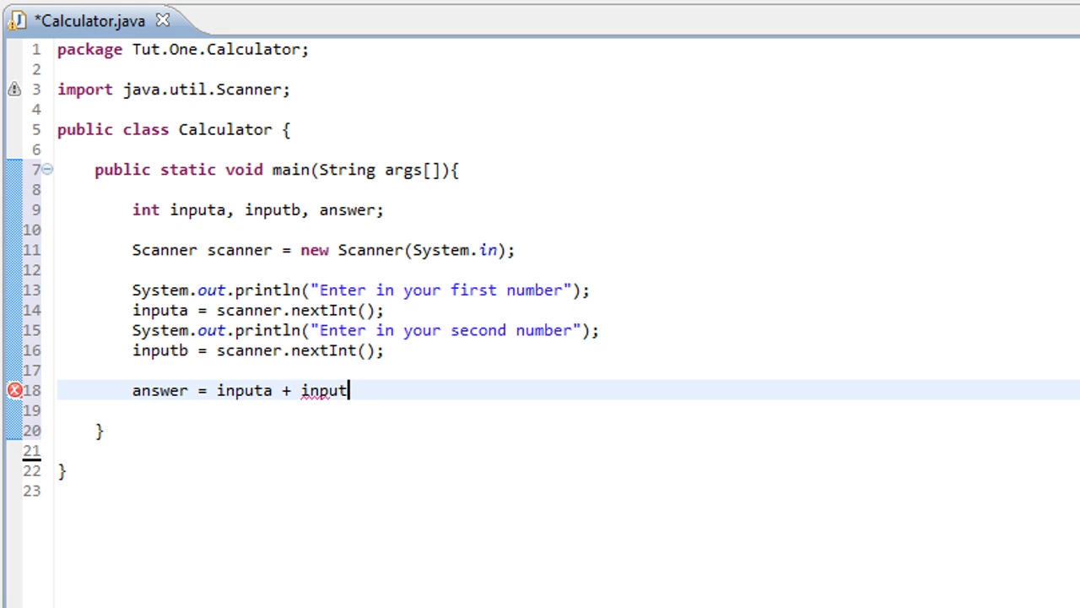
{"action": "type", "text": "b;"}
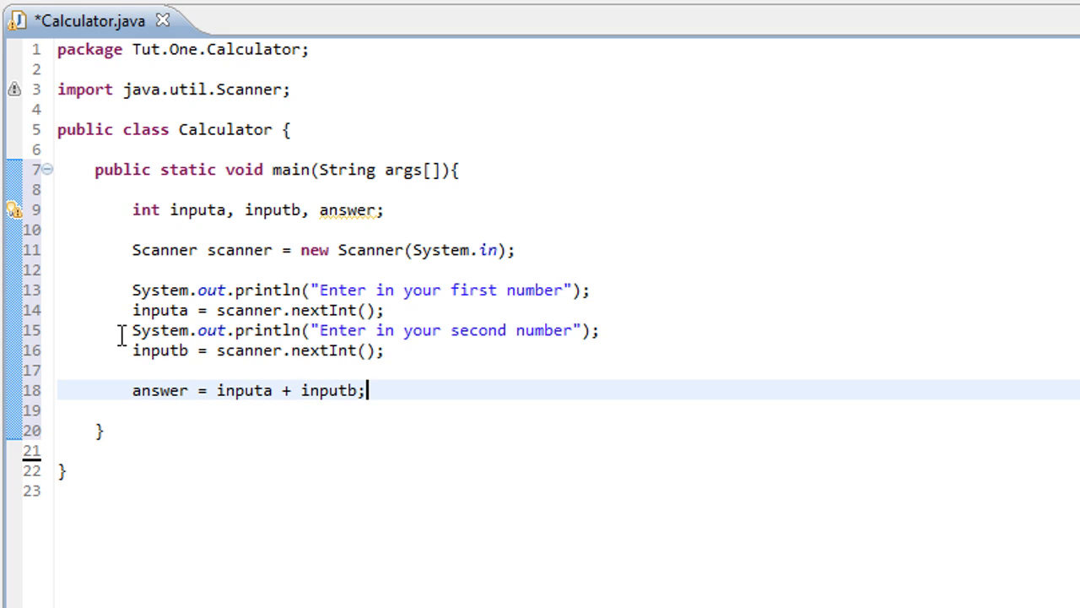
Step: Write answer = inputa + inputb; and verify answer matches its declaration
{"action": "left_click", "coordinate": [129, 390]}
{"action": "left_click_drag", "start_coordinate": [131, 389], "coordinate": [189, 390]}
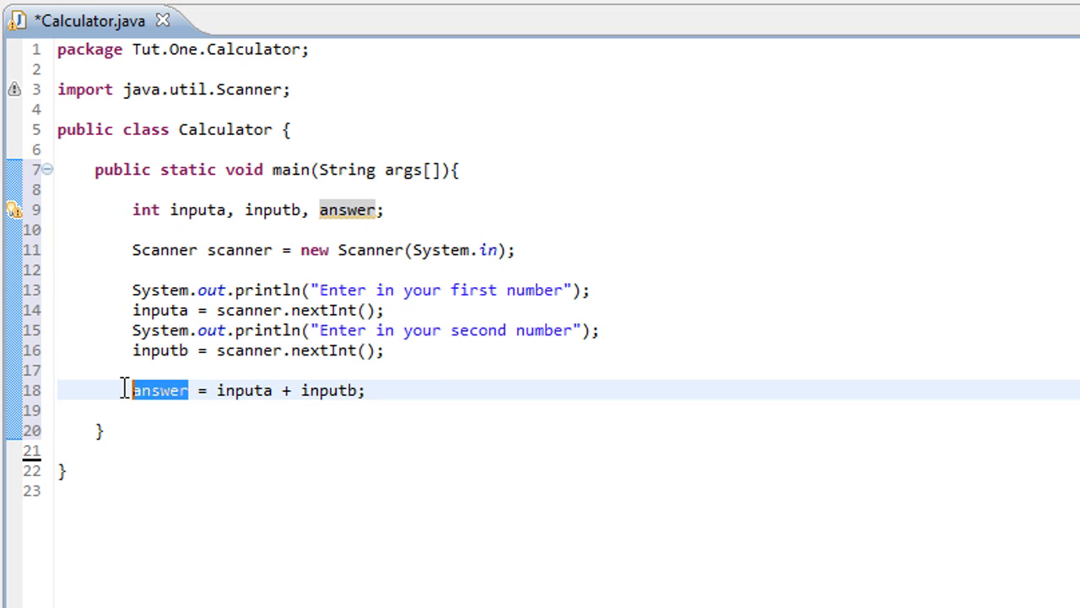
{"action": "left_click", "coordinate": [439, 390]}
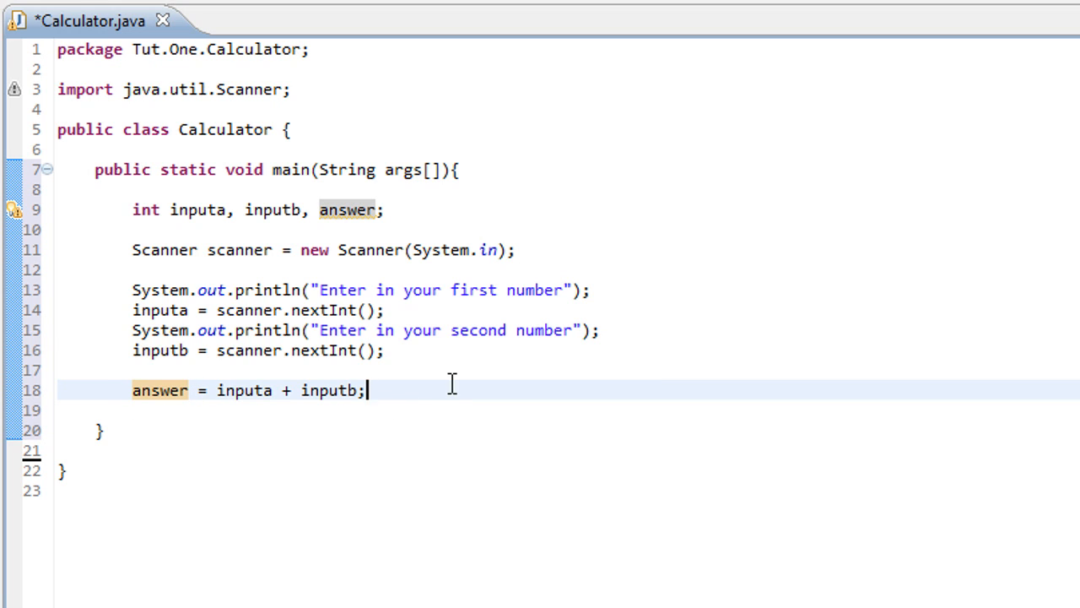
Step: Add System.out.println("Your Answer is: " + answer); and save Calculator.java with Ctrl+S
{"action": "key", "text": "Return"}
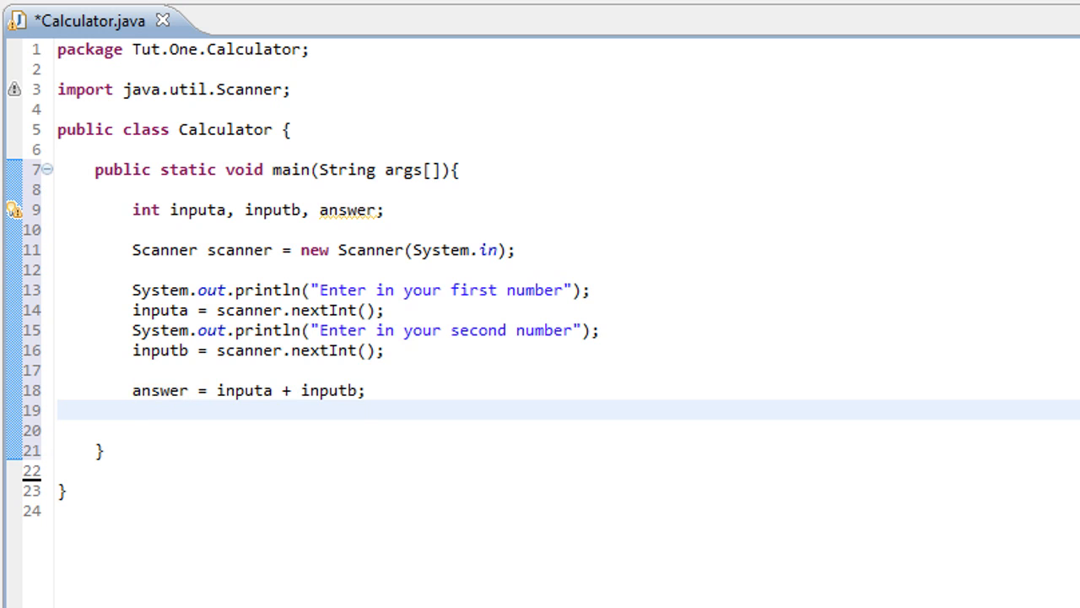
{"action": "type", "text": "Syste"}
{"action": "type", "text": "m.out.pri"}
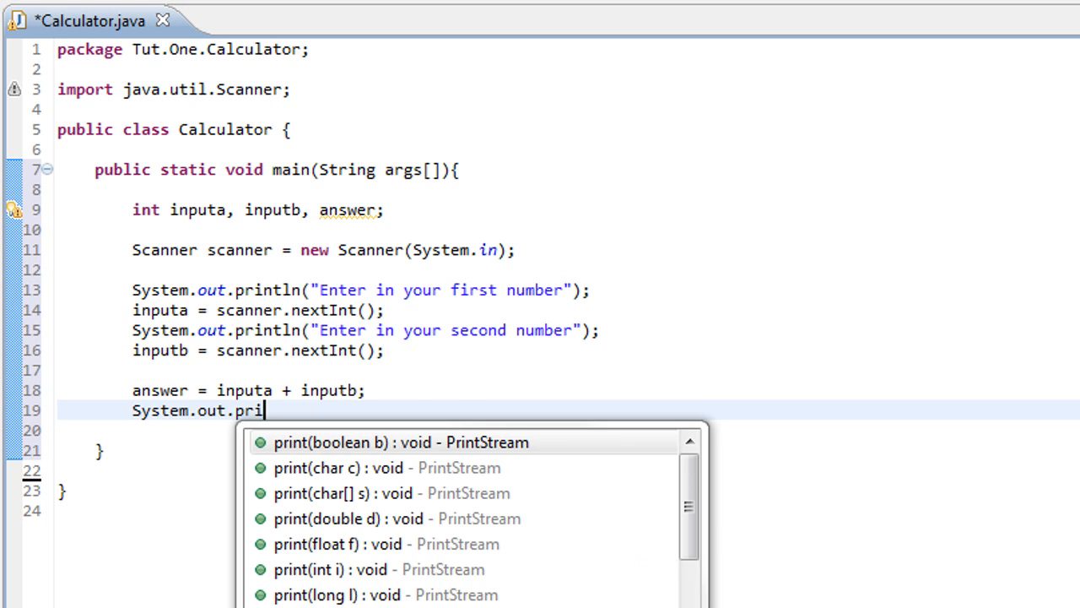
{"action": "type", "text": "ntln();"}
{"action": "key", "text": "Left"}
{"action": "key", "text": "Left"}
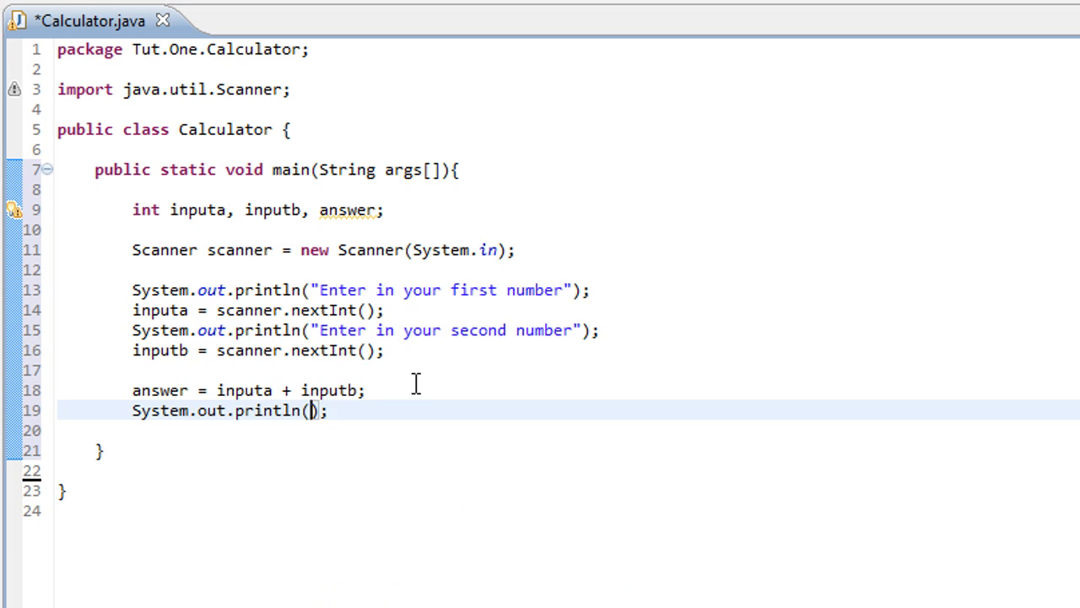
{"action": "type", "text": "\"Your "}
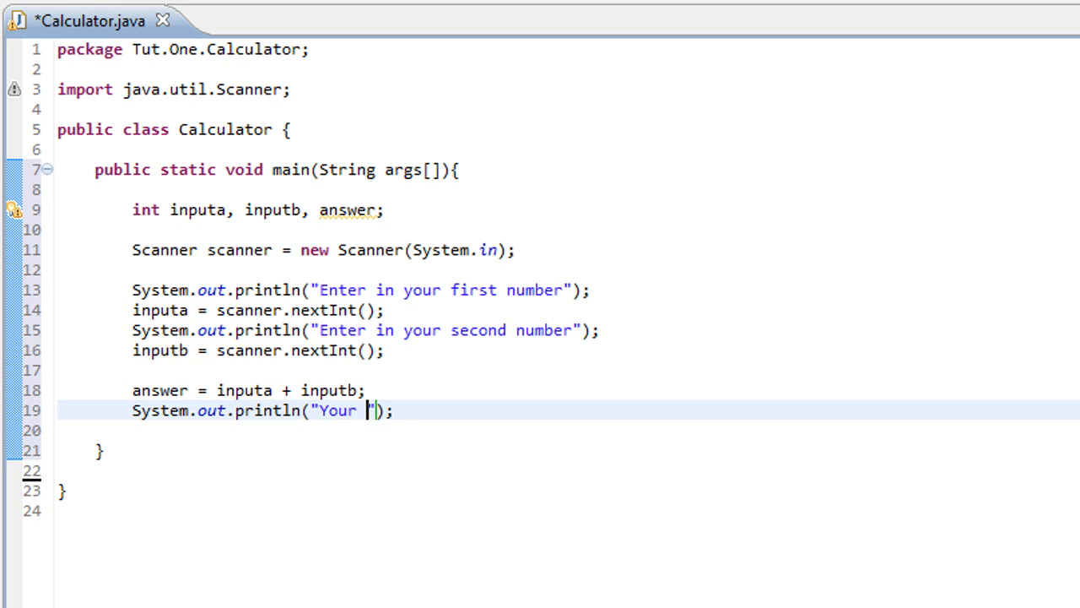
{"action": "type", "text": "Answer is"}
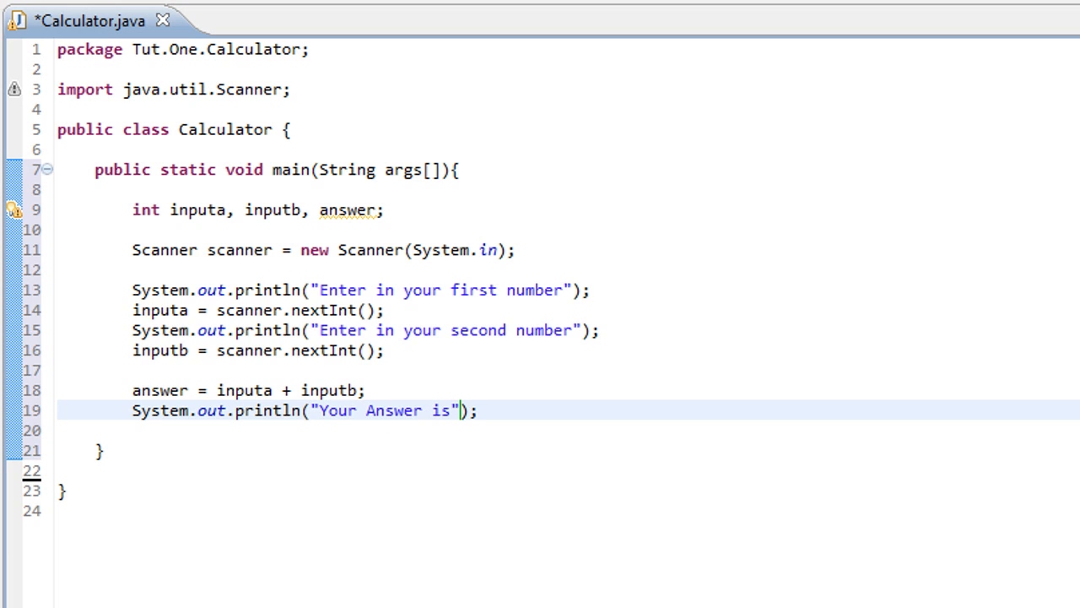
{"action": "type", "text": ": \" "}
{"action": "type", "text": "+ a"}
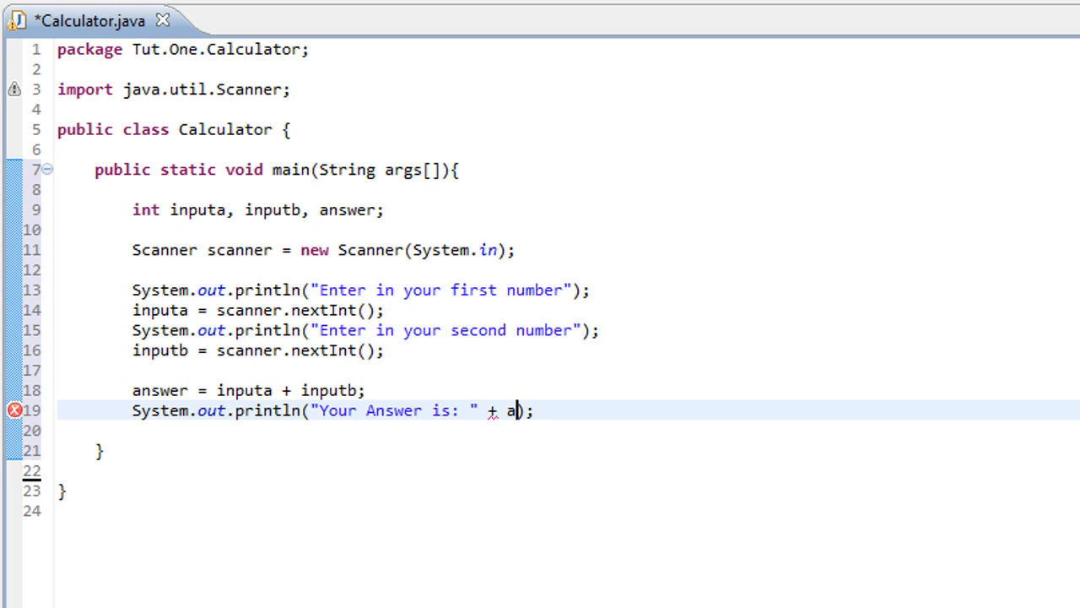
{"action": "type", "text": "nswer"}
{"action": "key", "text": "ctrl+s"}
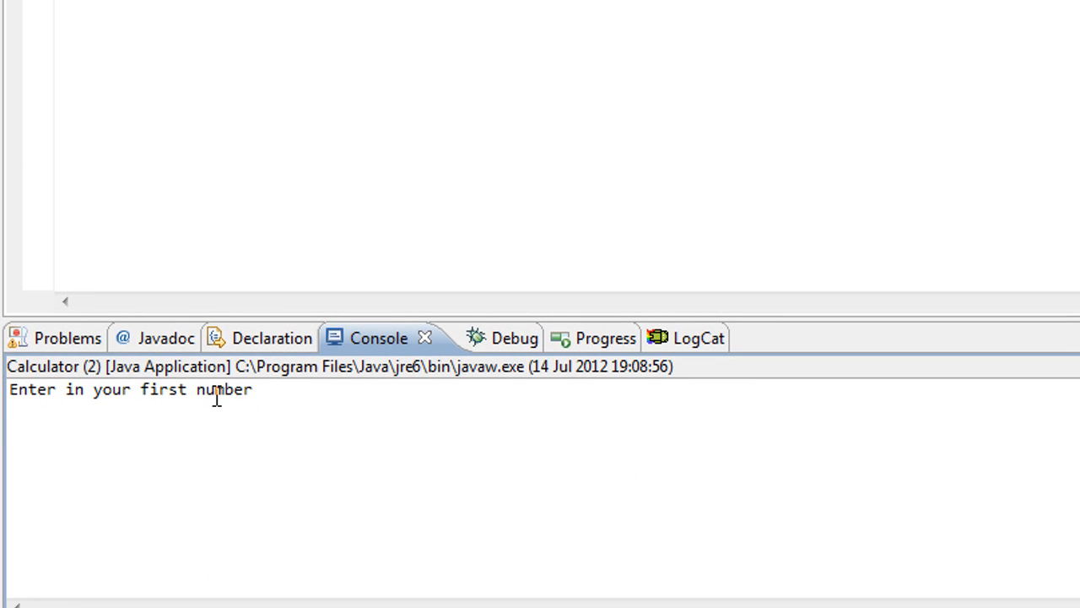
{"action": "type", "text": "14"}
Step: Enter 14 and 87 in the console run and pick out the printed result 101
{"action": "key", "text": "Return"}
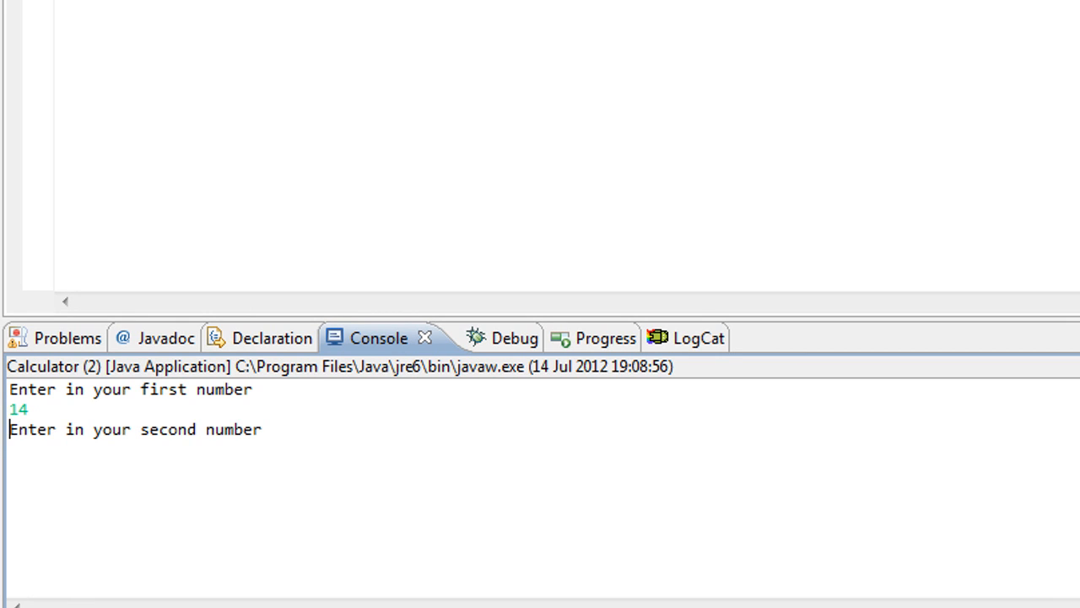
{"action": "type", "text": "87"}
{"action": "key", "text": "Return"}
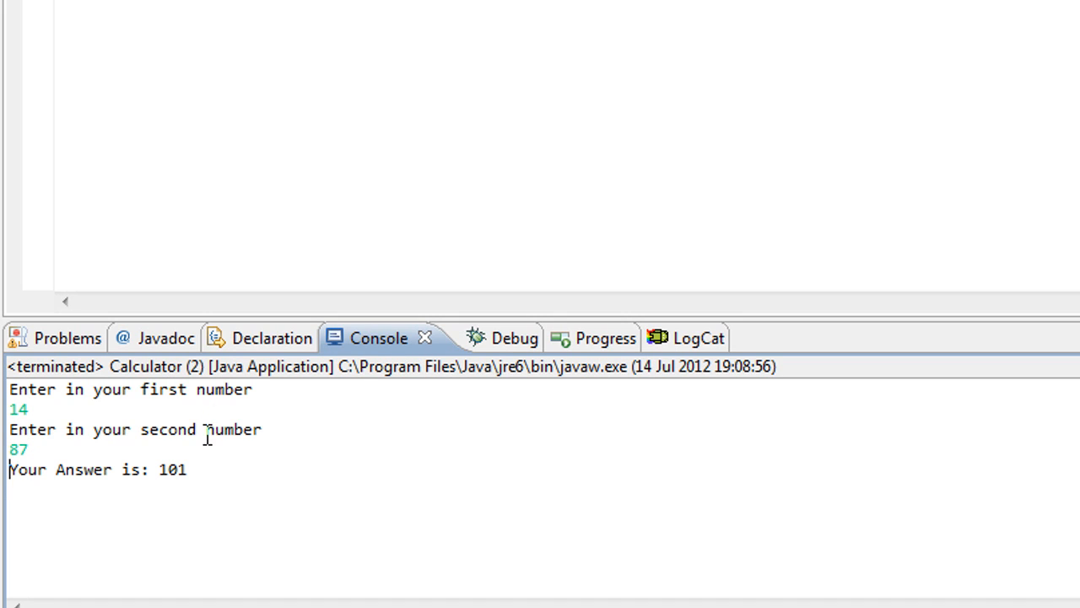
{"action": "double_click", "coordinate": [164, 470]}
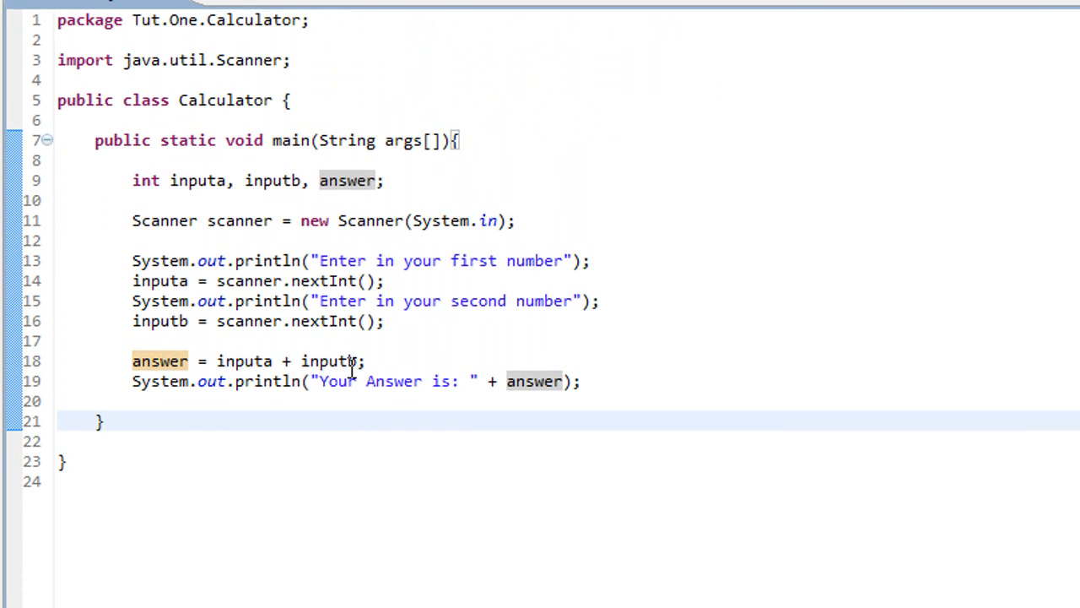
Step: Change the sum to answer = inputa - inputb and relaunch via Save and Launch
{"action": "left_click_drag", "start_coordinate": [294, 361], "coordinate": [282, 361]}
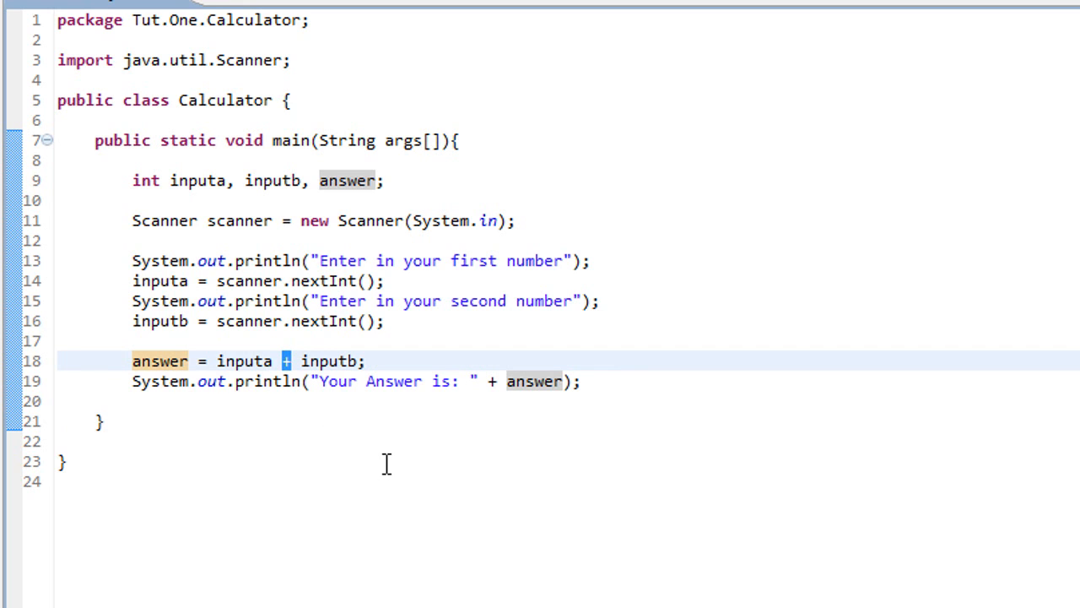
{"action": "type", "text": "-"}
{"action": "key", "text": "ctrl+F11"}
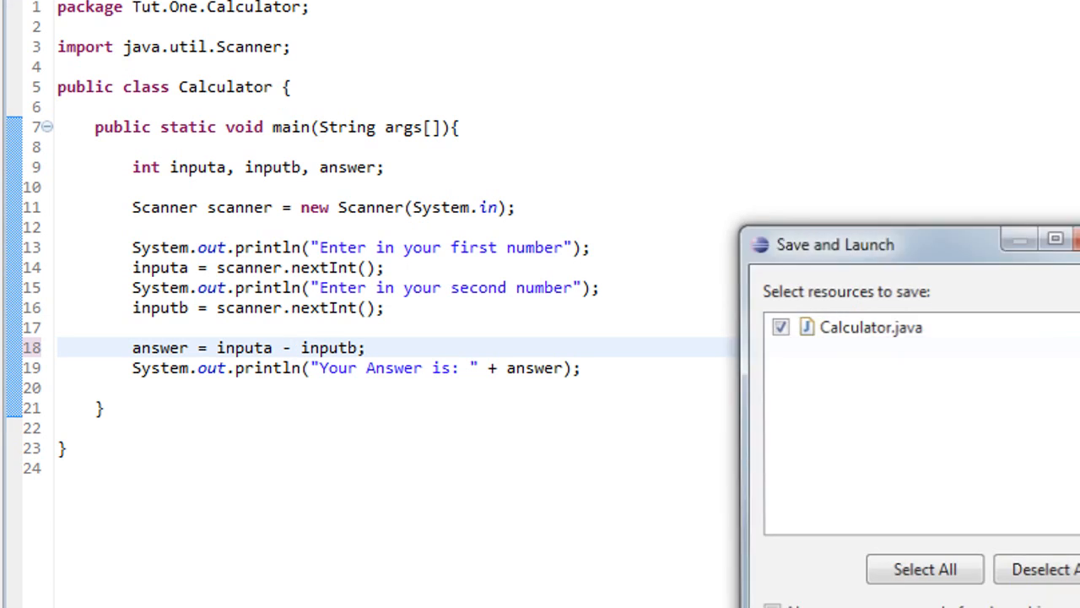
{"action": "left_click", "coordinate": [923, 476]}
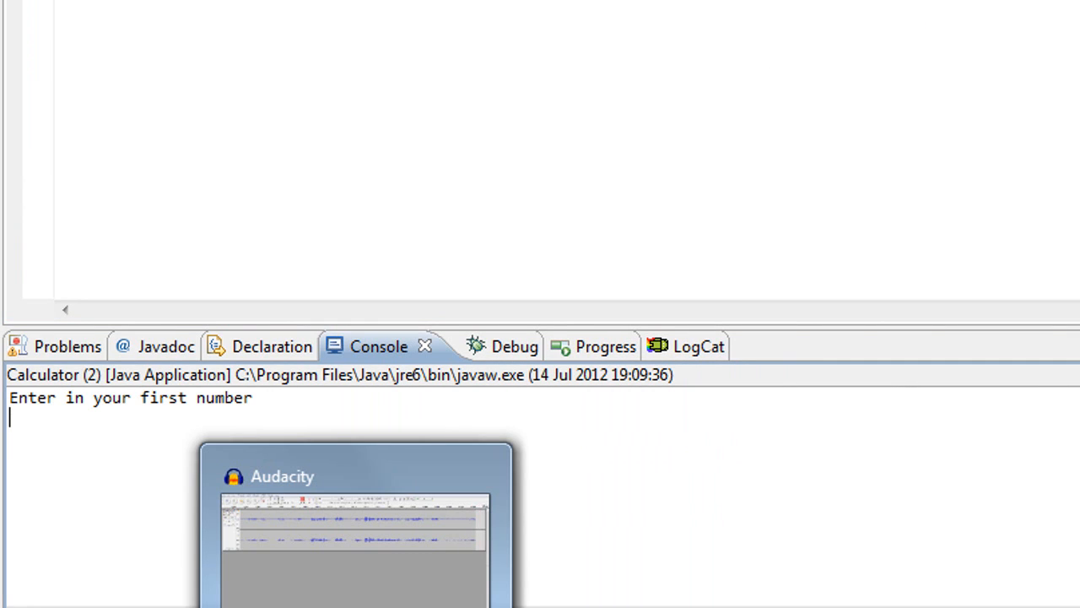
{"action": "type", "text": "12"}
Step: Enter 12 and 4 in the console run and select the output "Your Answer is: 8"
{"action": "key", "text": "Return"}
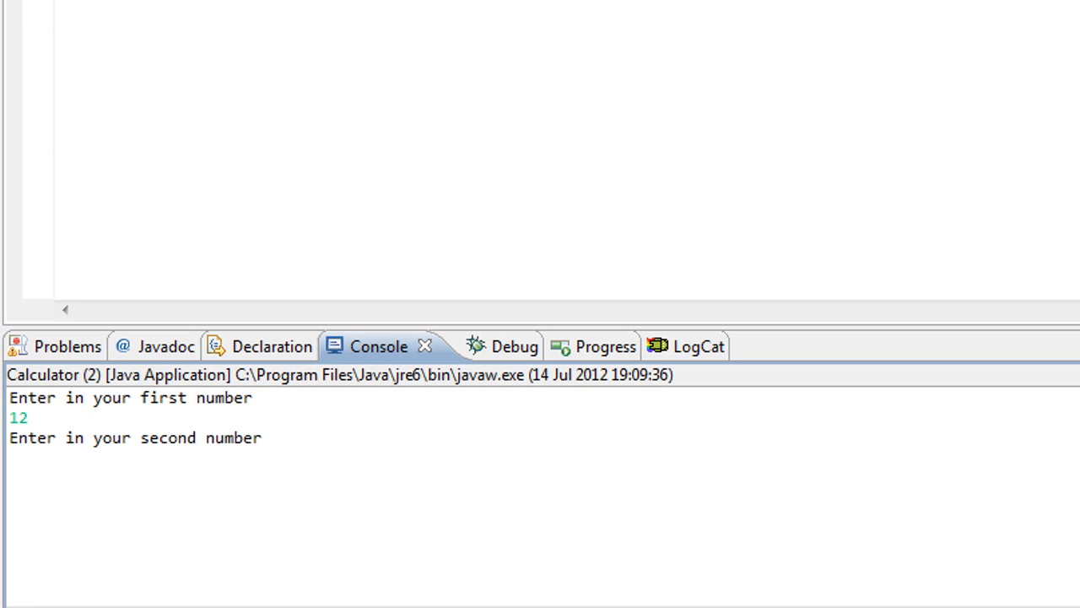
{"action": "type", "text": "4"}
{"action": "key", "text": "Return"}
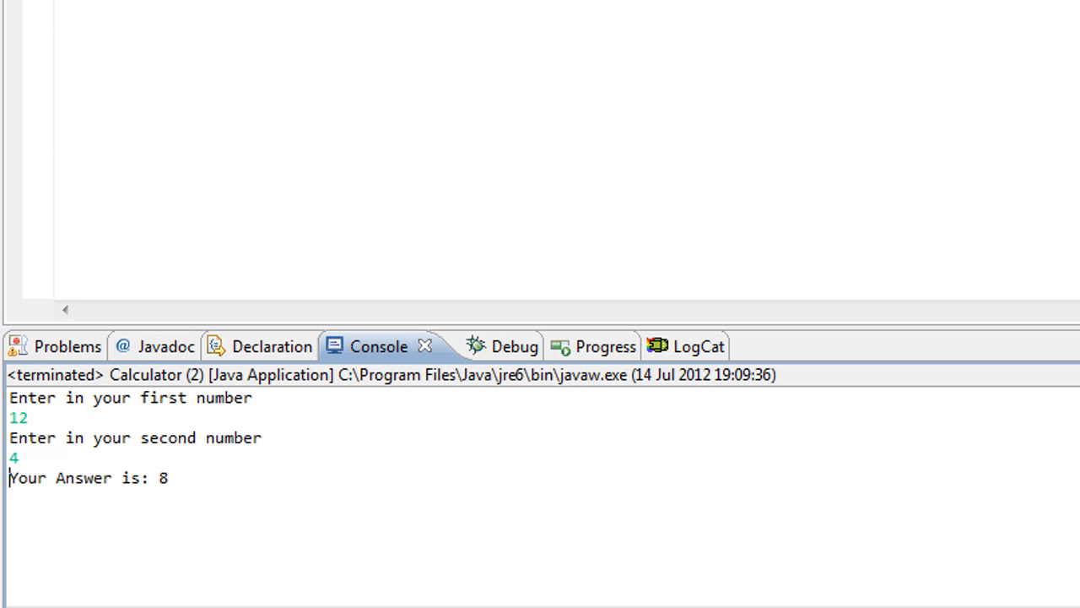
{"action": "left_click_drag", "start_coordinate": [253, 498], "coordinate": [6, 458]}
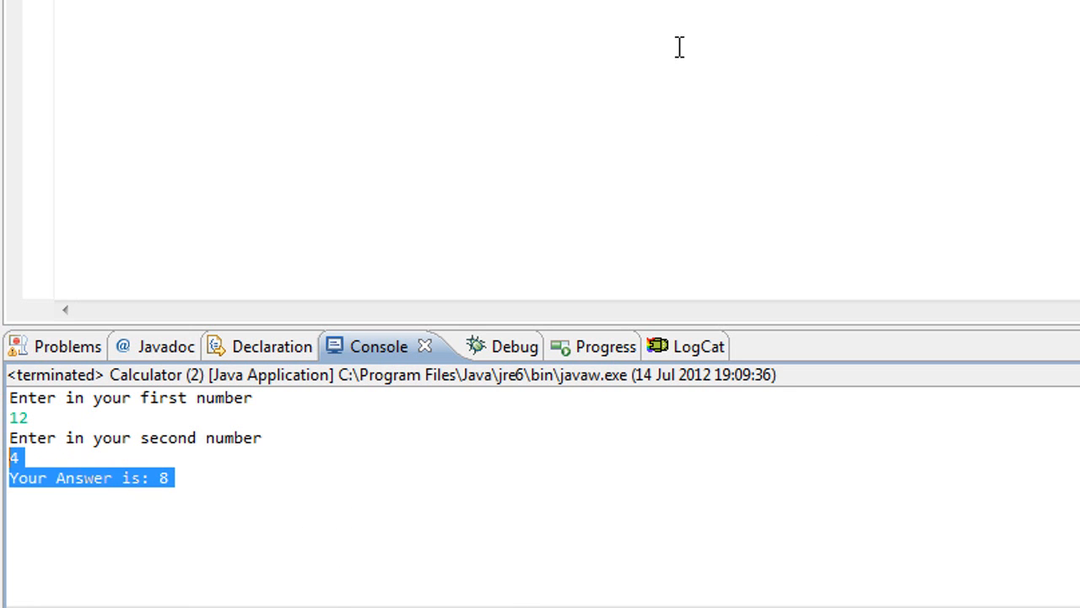